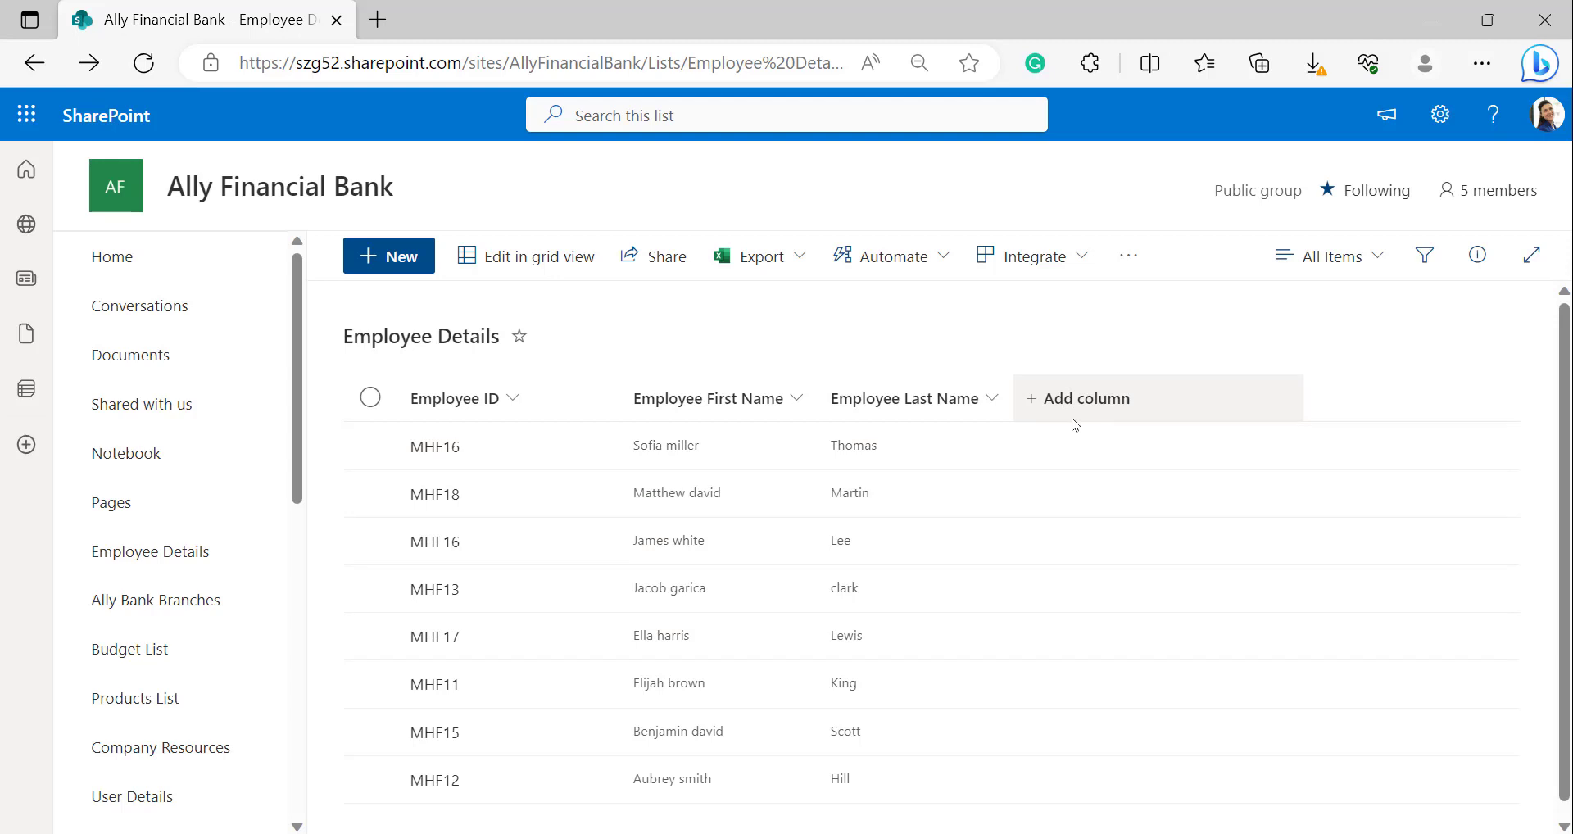
# Step: Start a new column in the Employee Details list using the option to see all column types
pyautogui.click(1079, 396)
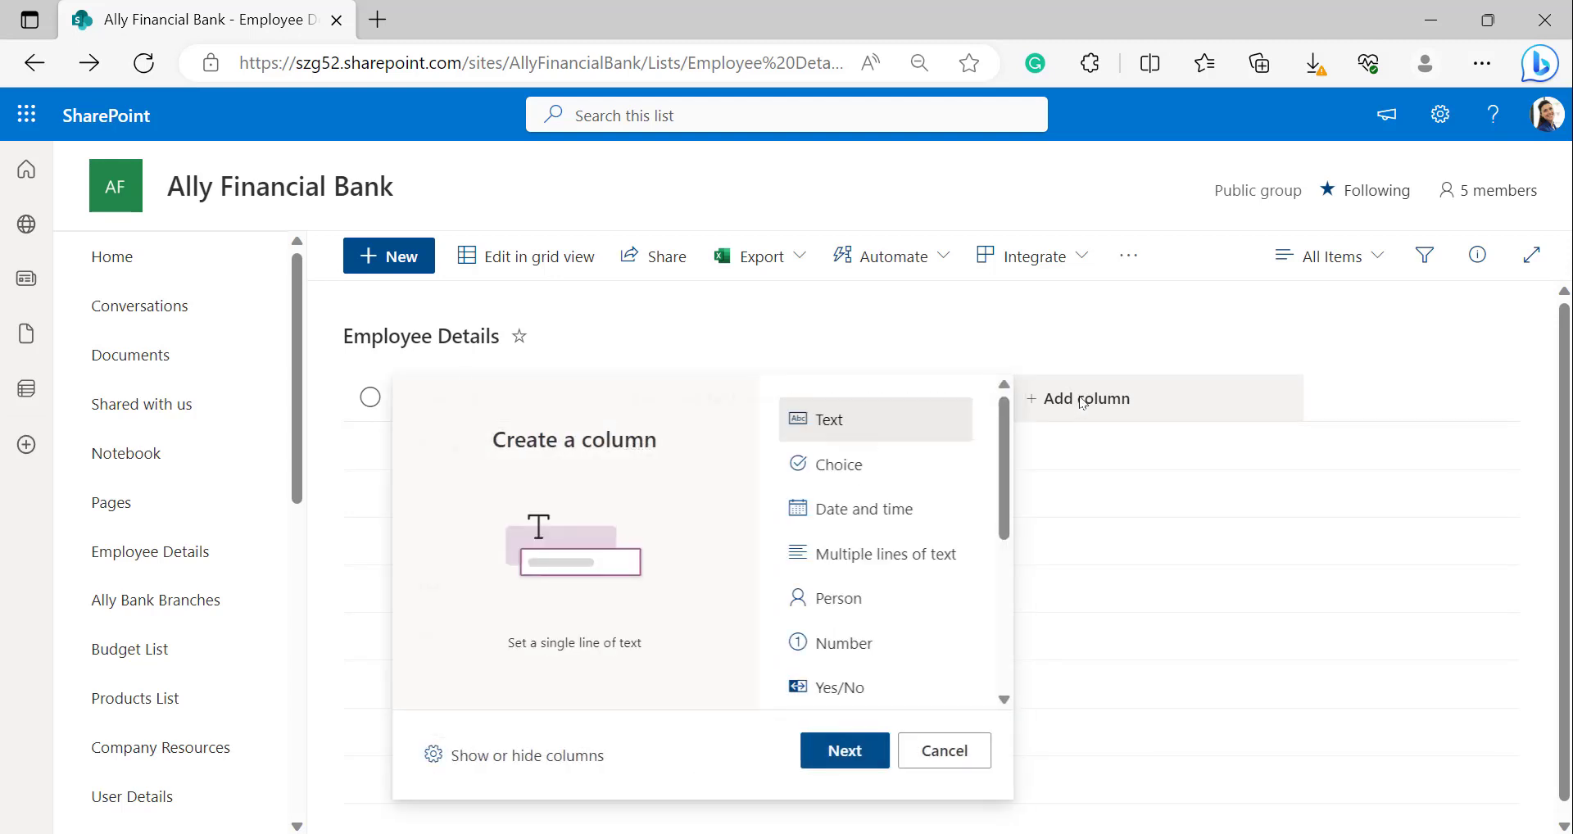
pyautogui.scroll(-3, 878, 537)
pyautogui.scroll(-1, 912, 547)
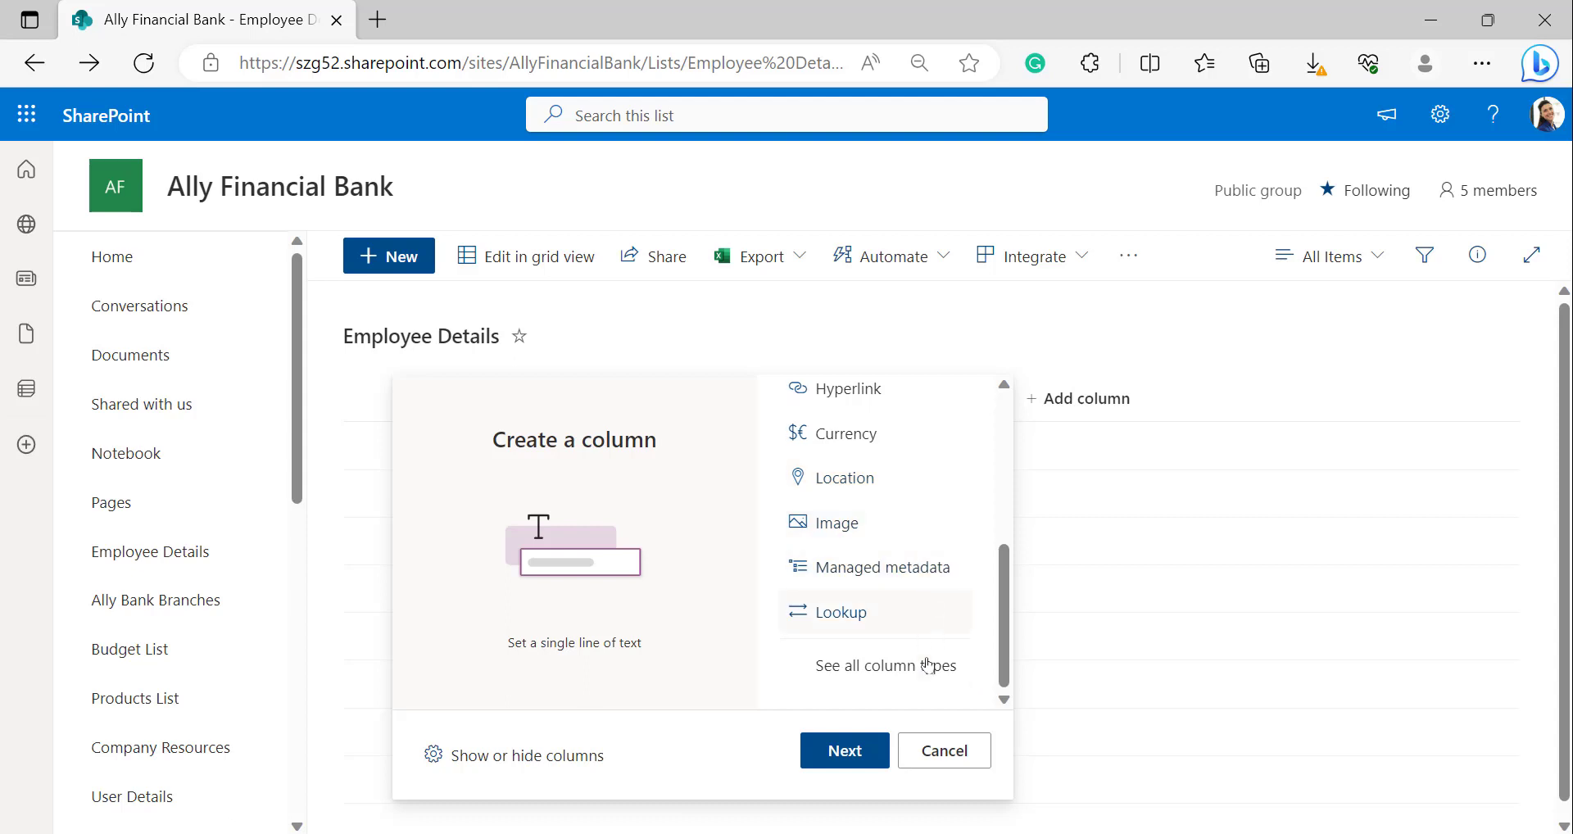
pyautogui.click(887, 677)
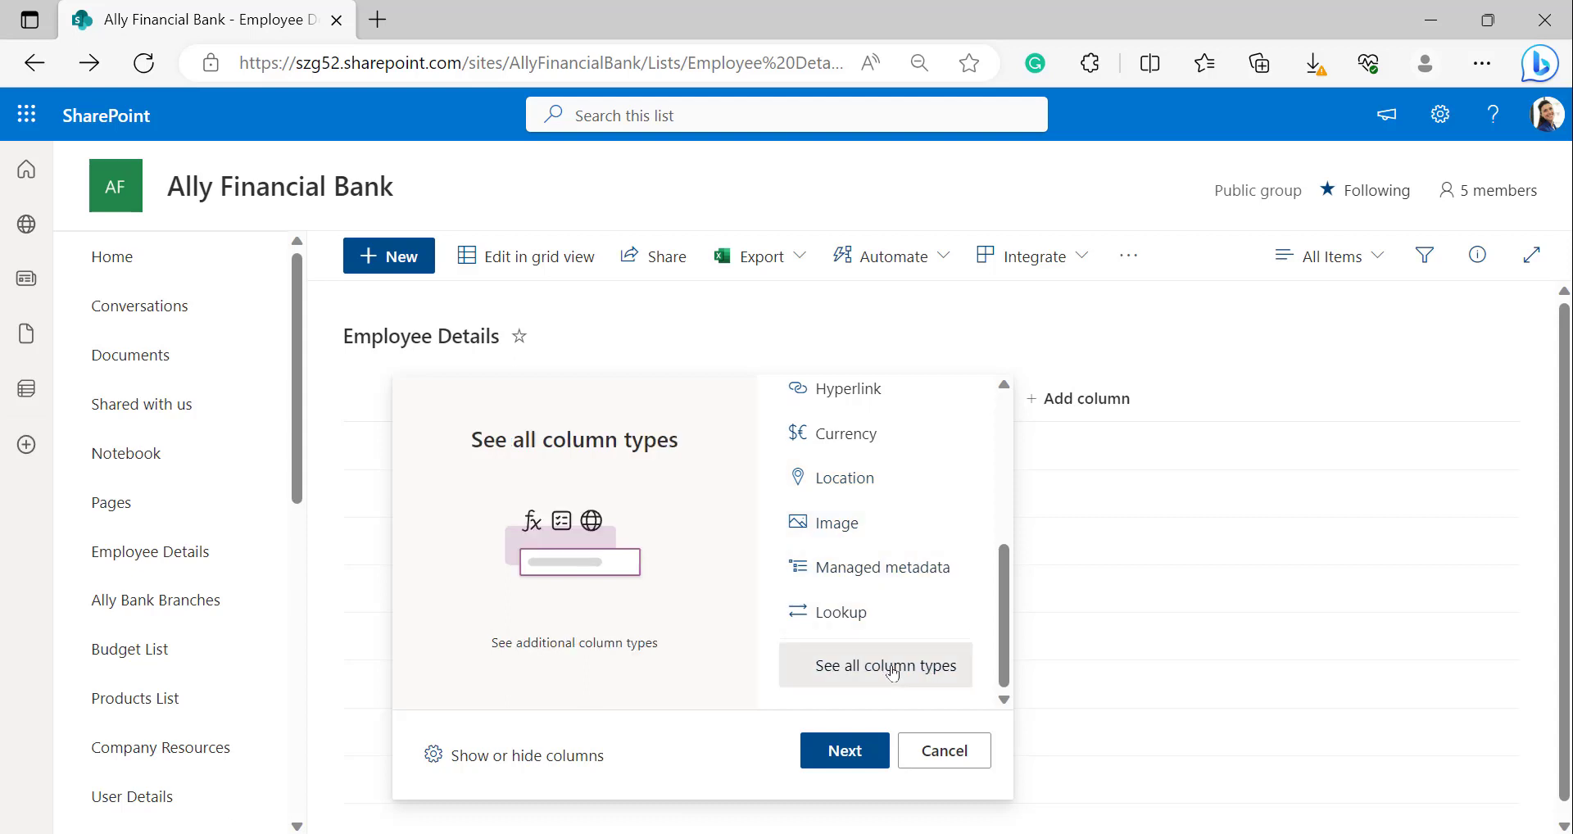
pyautogui.click(854, 758)
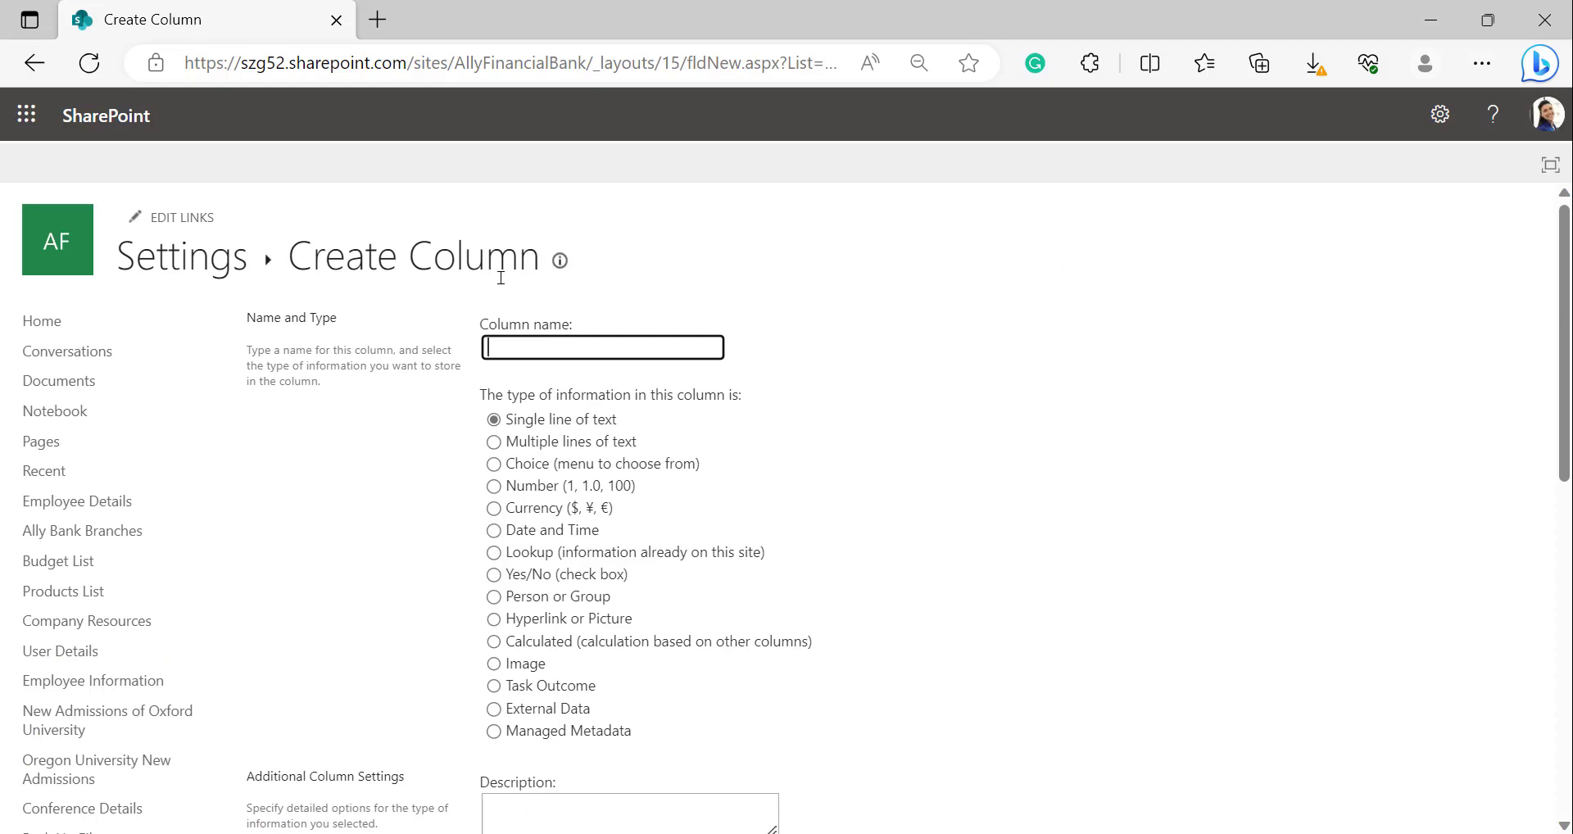
# Step: Name the new column EMP Full Name and set its type to Calculated (calculation based on other columns)
pyautogui.click(549, 353)
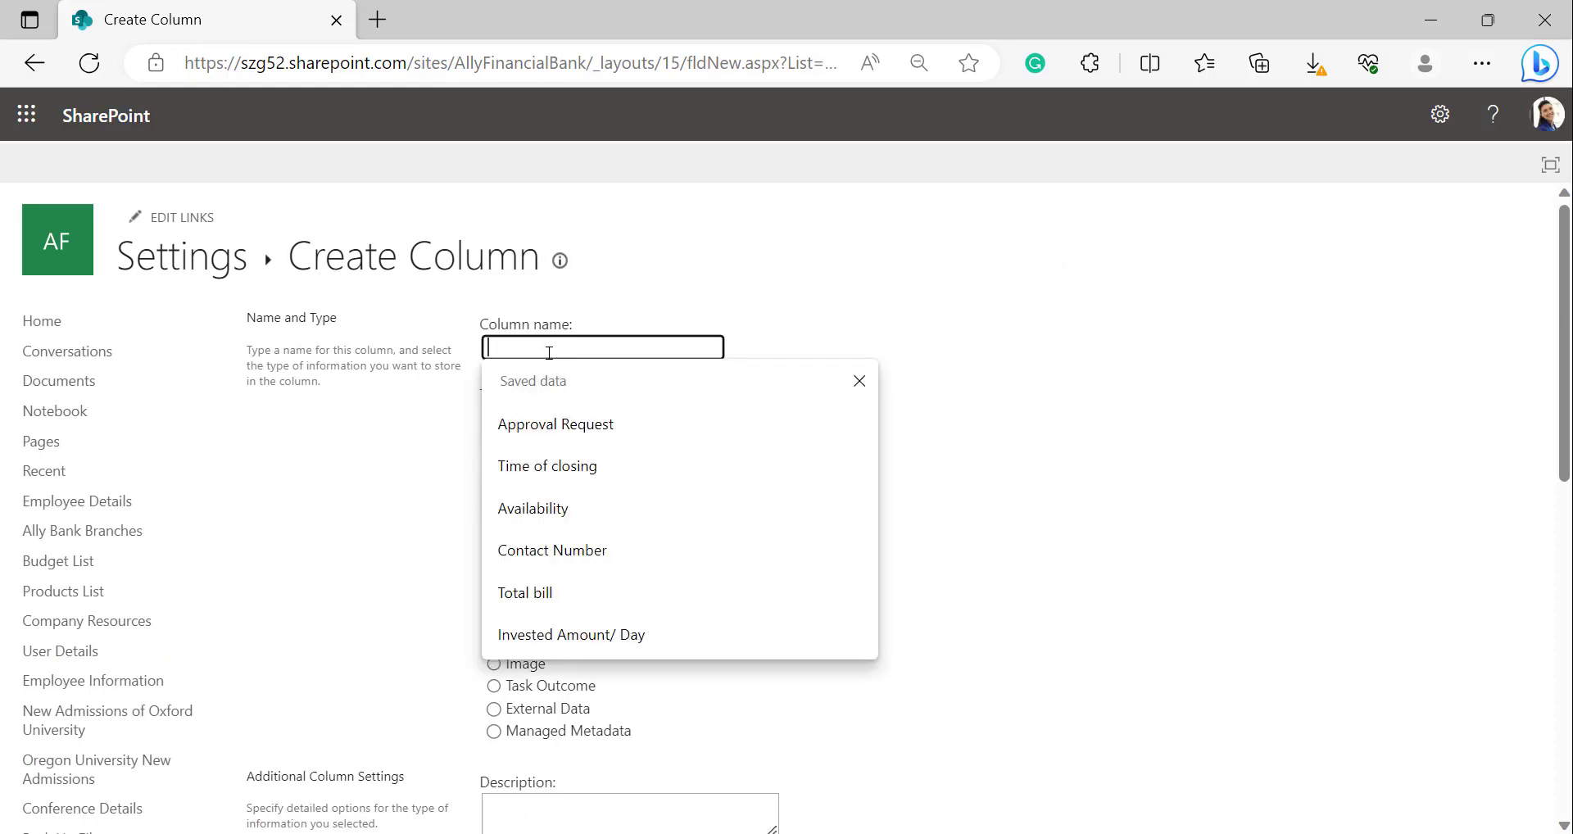
pyautogui.write('EMP F')
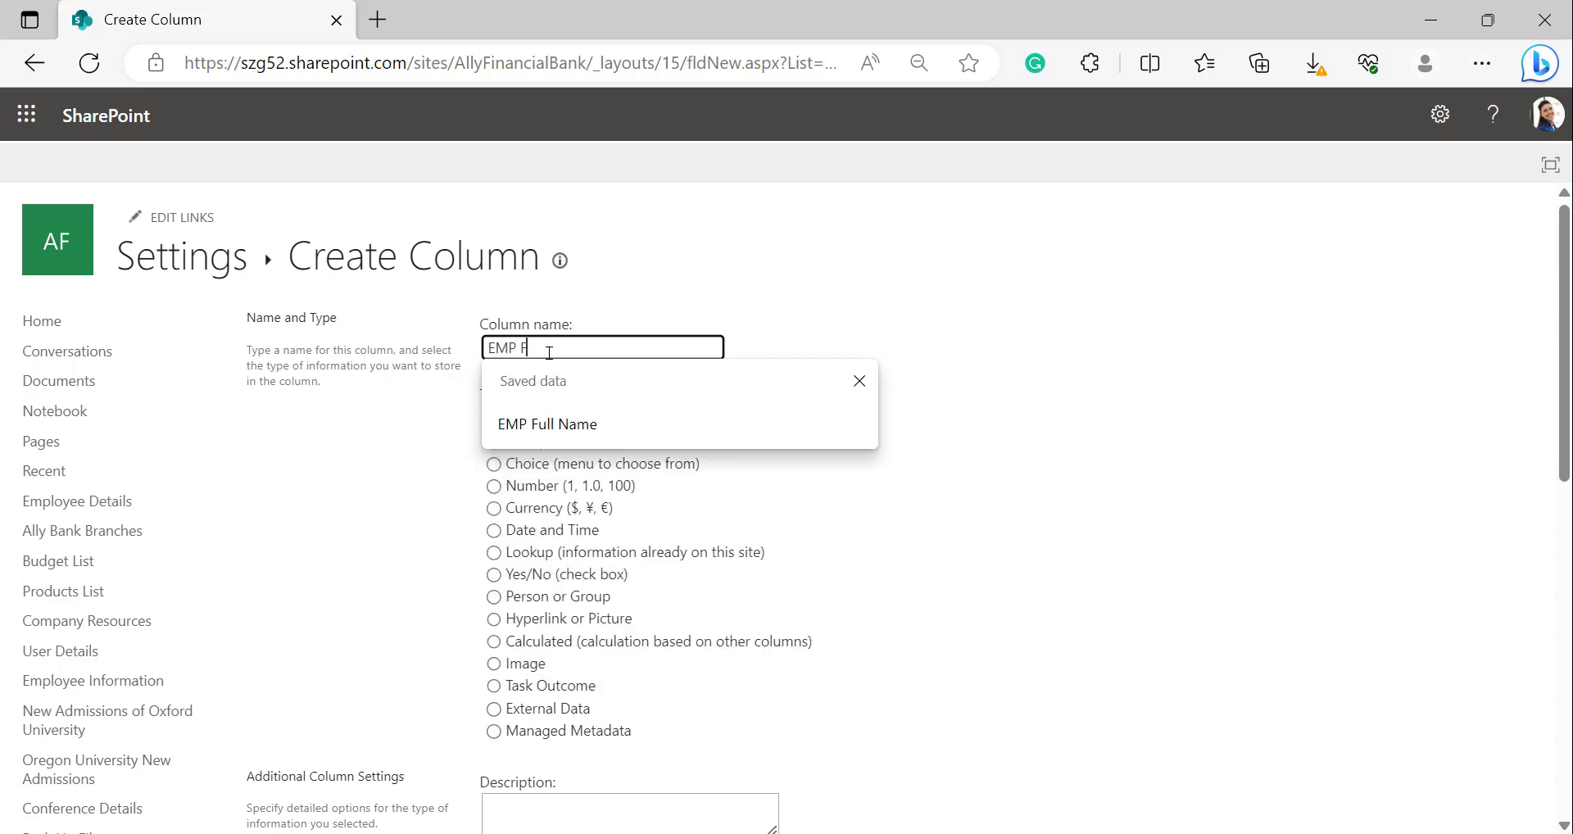
pyautogui.write('ull Name')
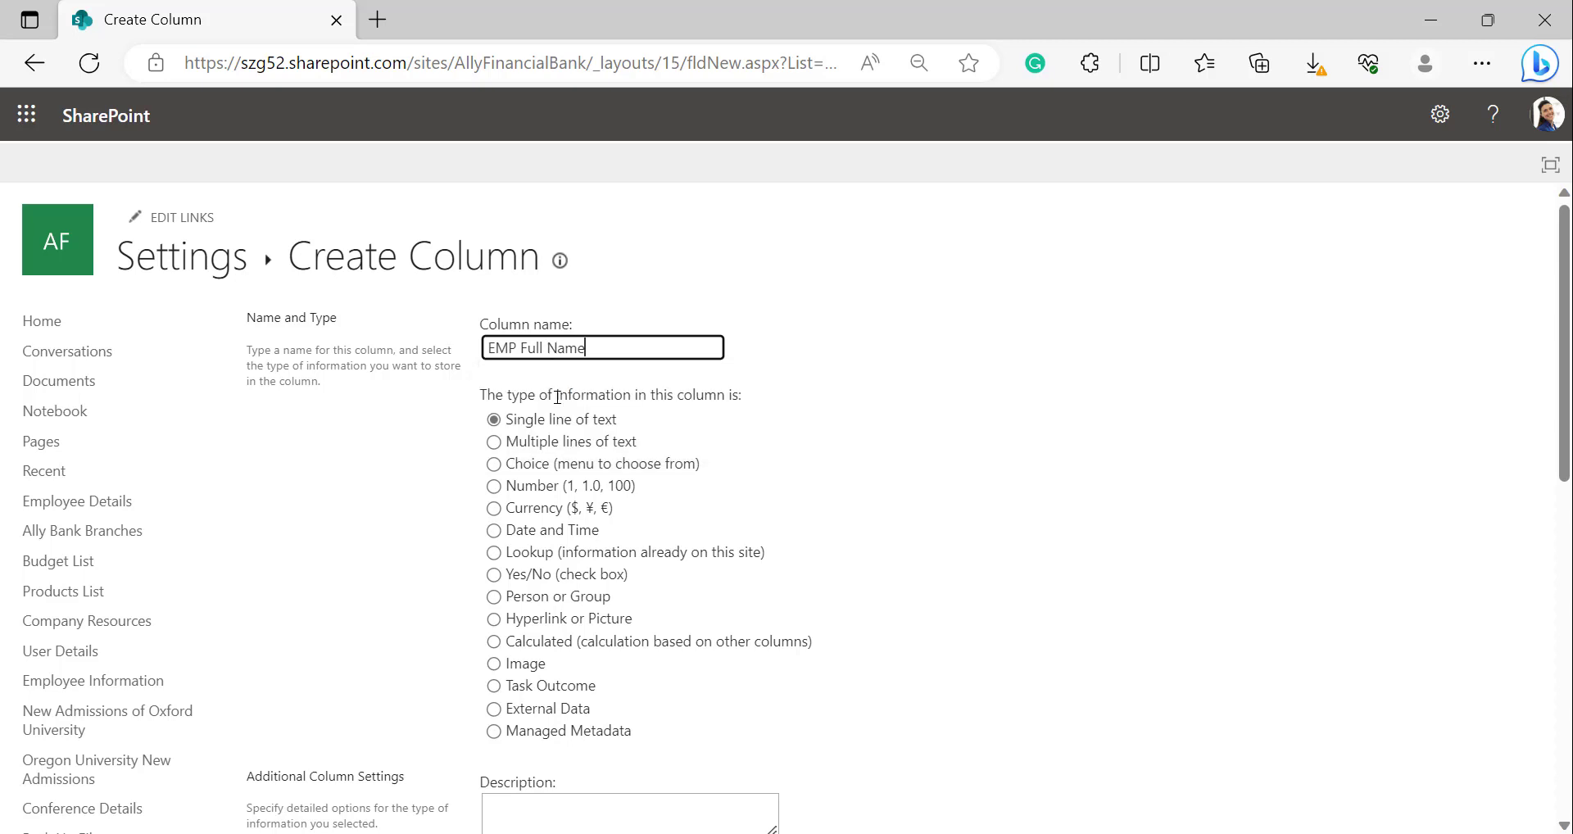
pyautogui.click(493, 642)
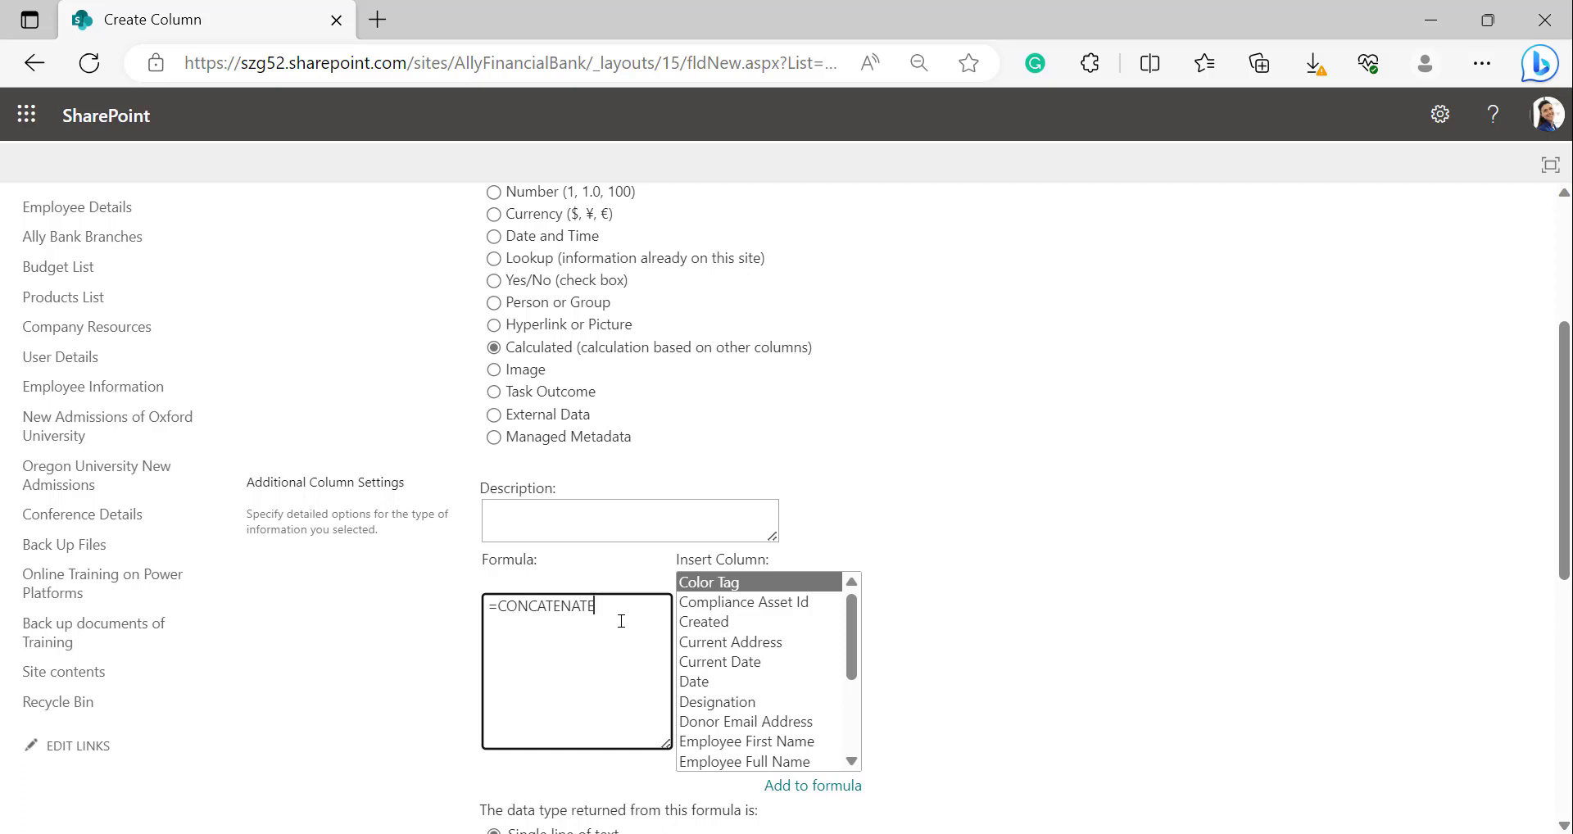
# Step: Complete the column formula as =CONCATENATE([Employee First Name]," ",[Employee Last Name])
pyautogui.write('(')
pyautogui.click(771, 743)
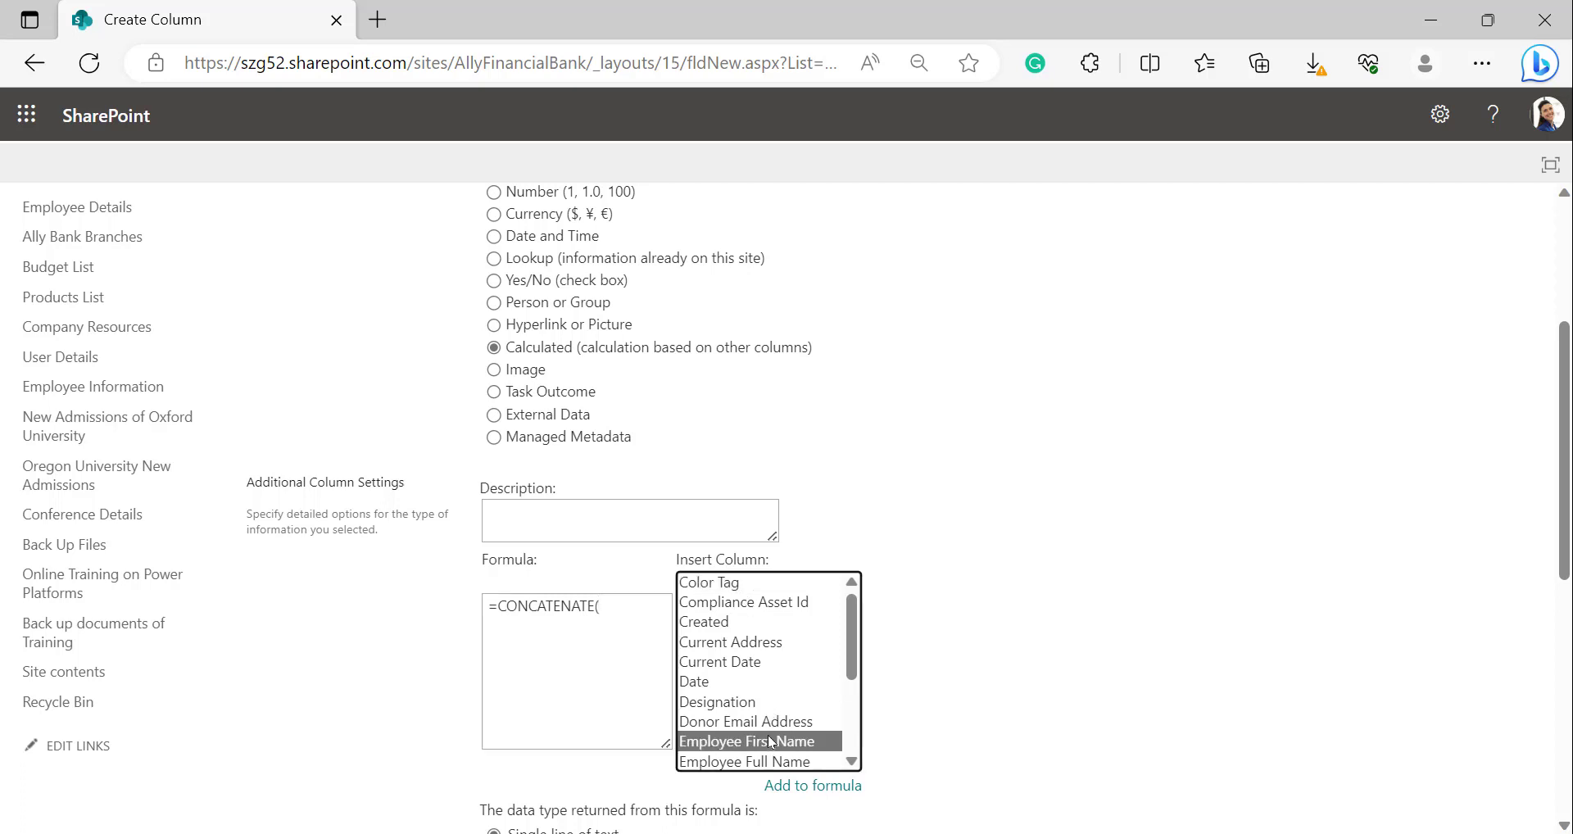
pyautogui.click(814, 787)
pyautogui.click(571, 630)
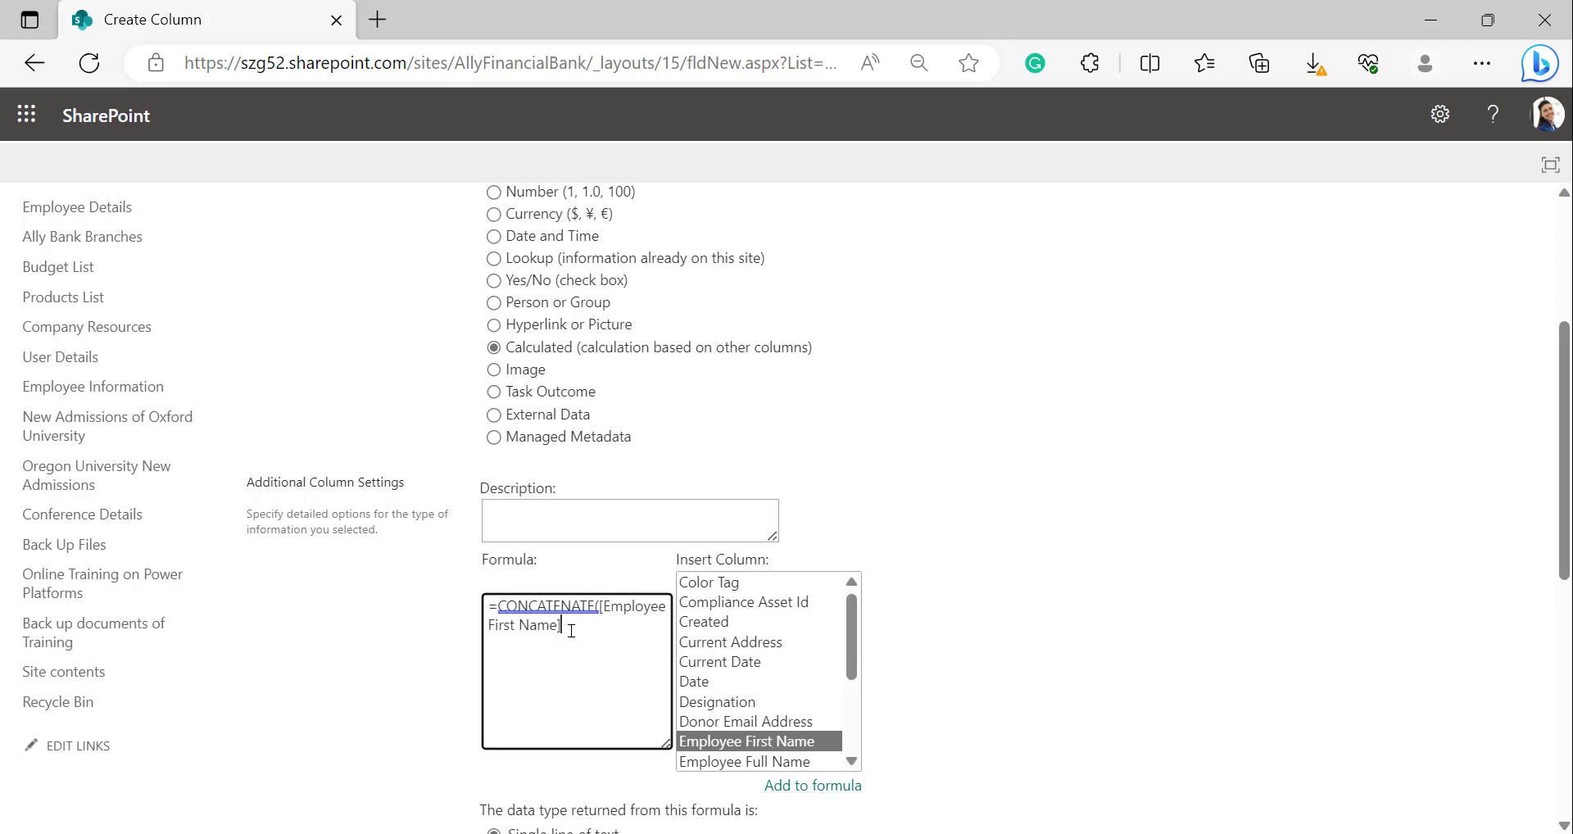
pyautogui.write(',"')
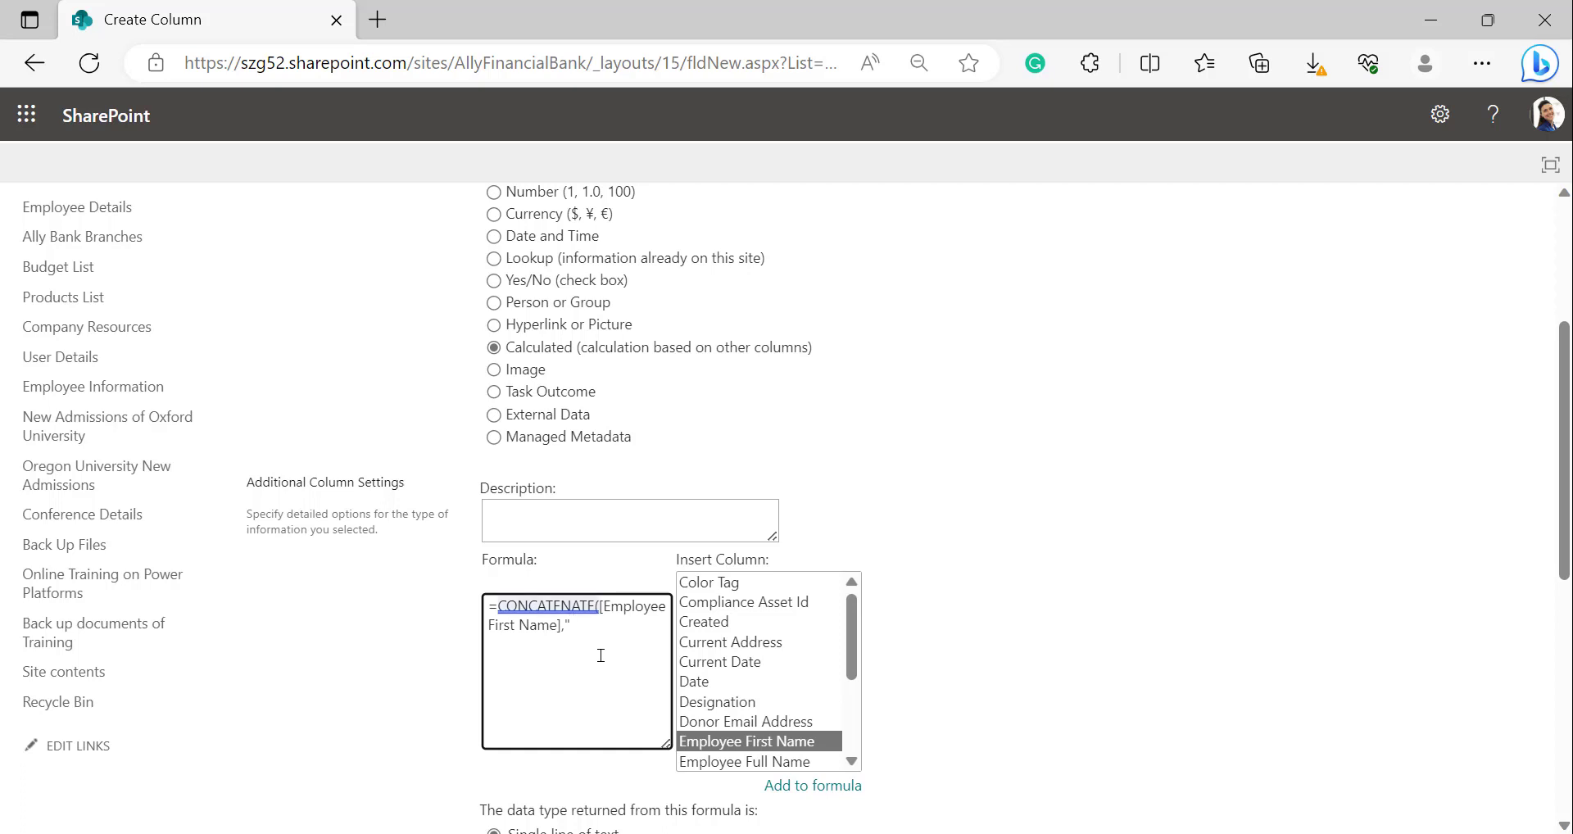
pyautogui.write('"')
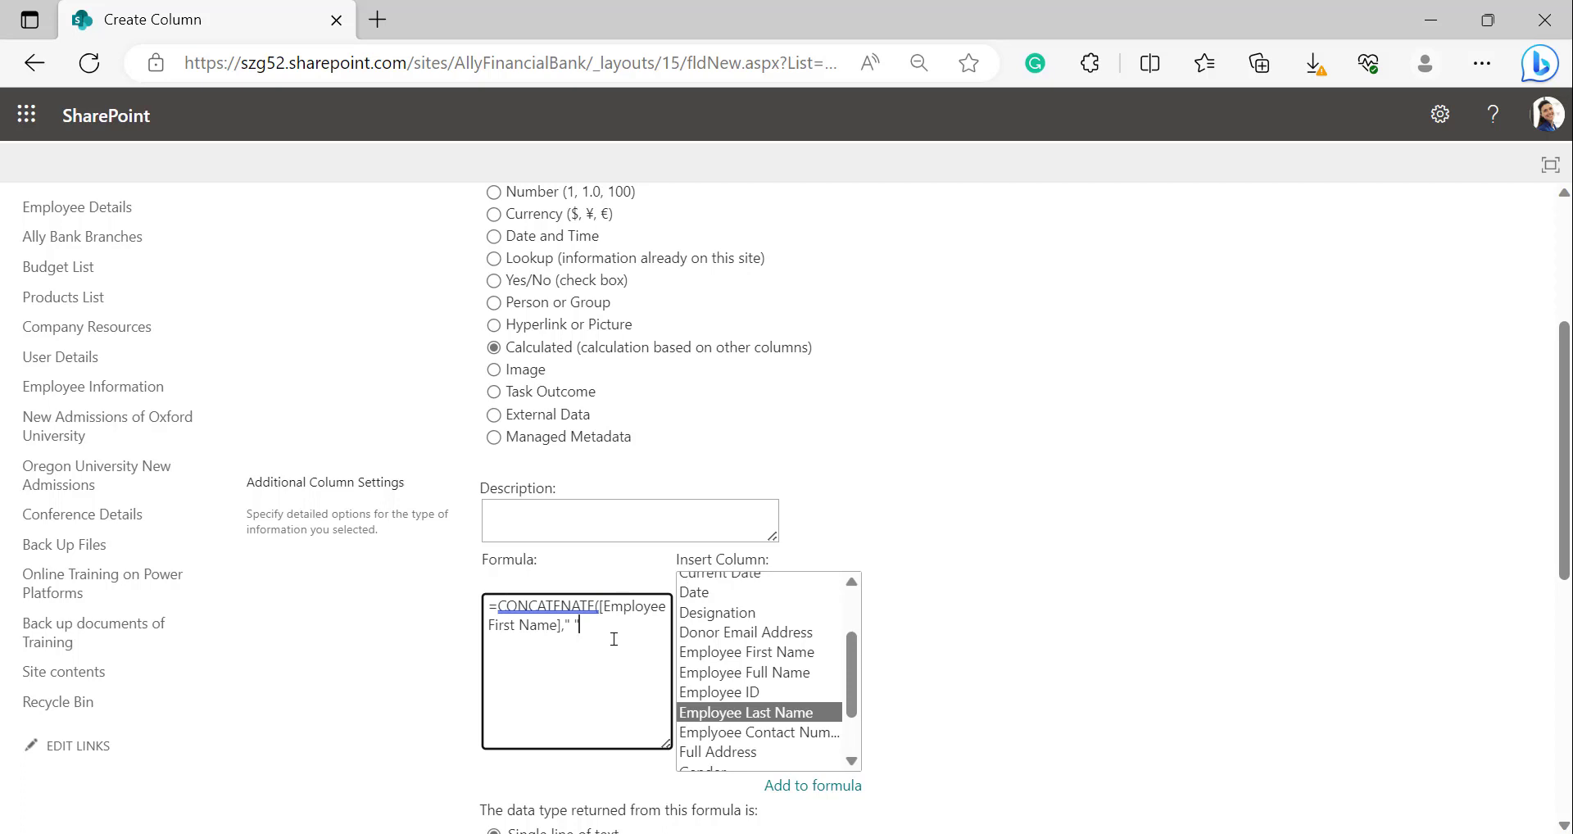
pyautogui.write(',')
pyautogui.click(814, 786)
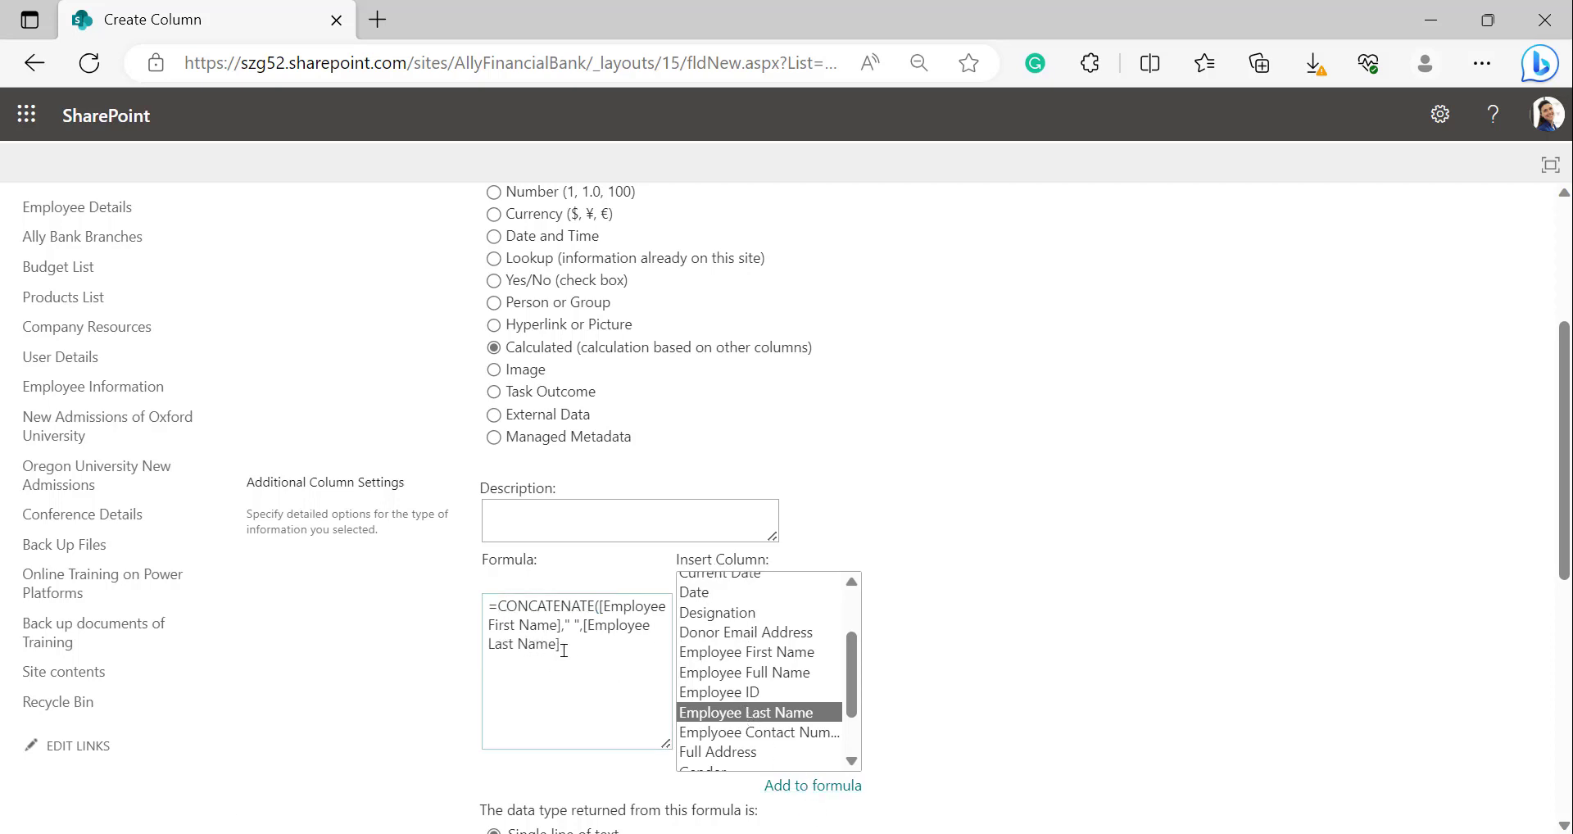
pyautogui.click(564, 650)
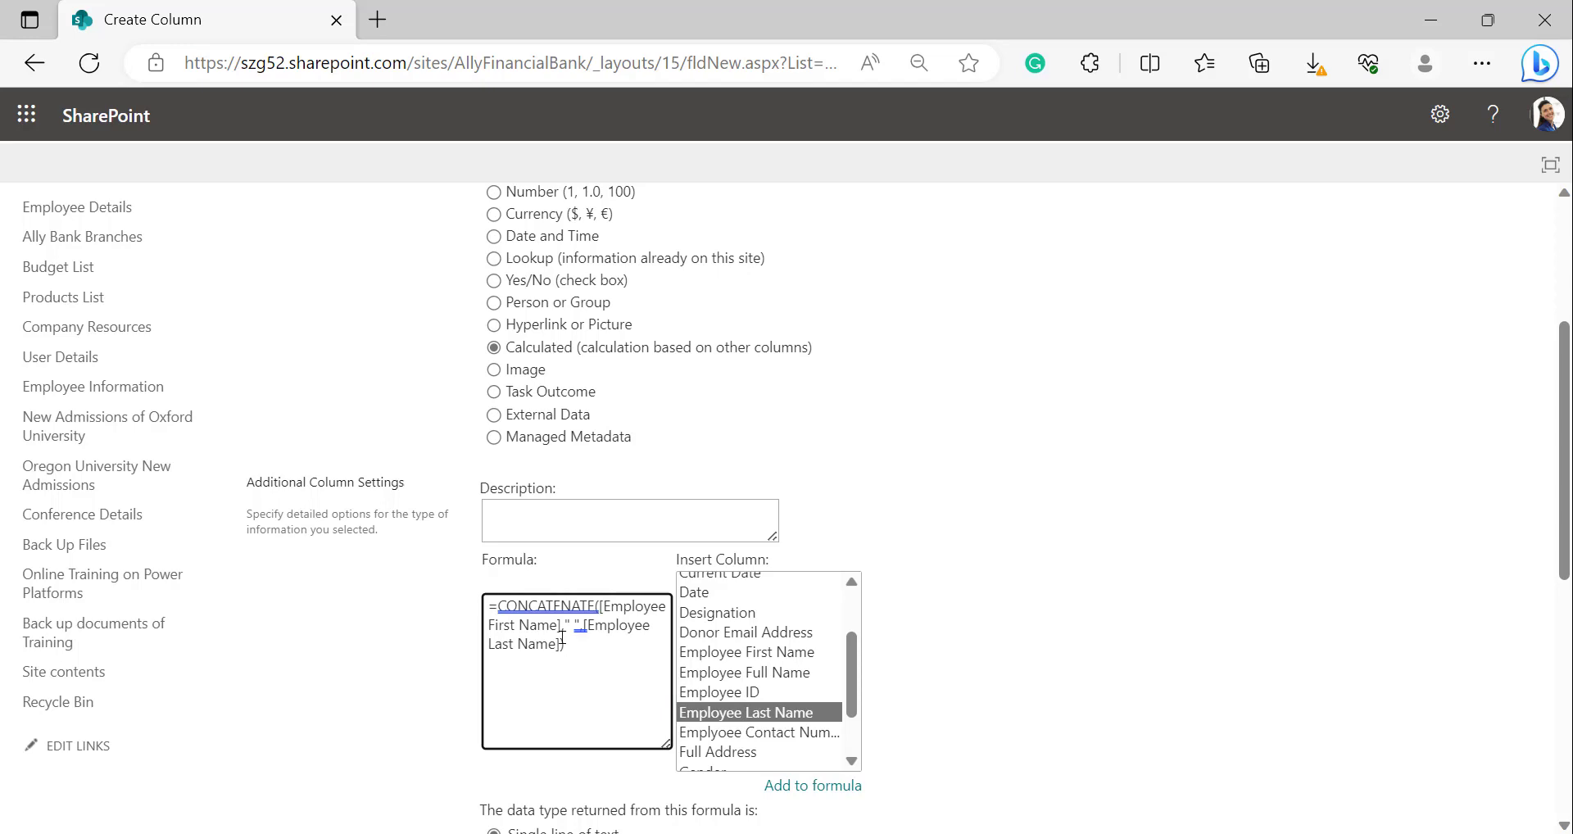
# Step: Save the EMP Full Name column, keeping Single line of text as the formula's returned data type
pyautogui.scroll(-2, 713, 642)
pyautogui.scroll(-1, 644, 704)
pyautogui.scroll(-5, 644, 707)
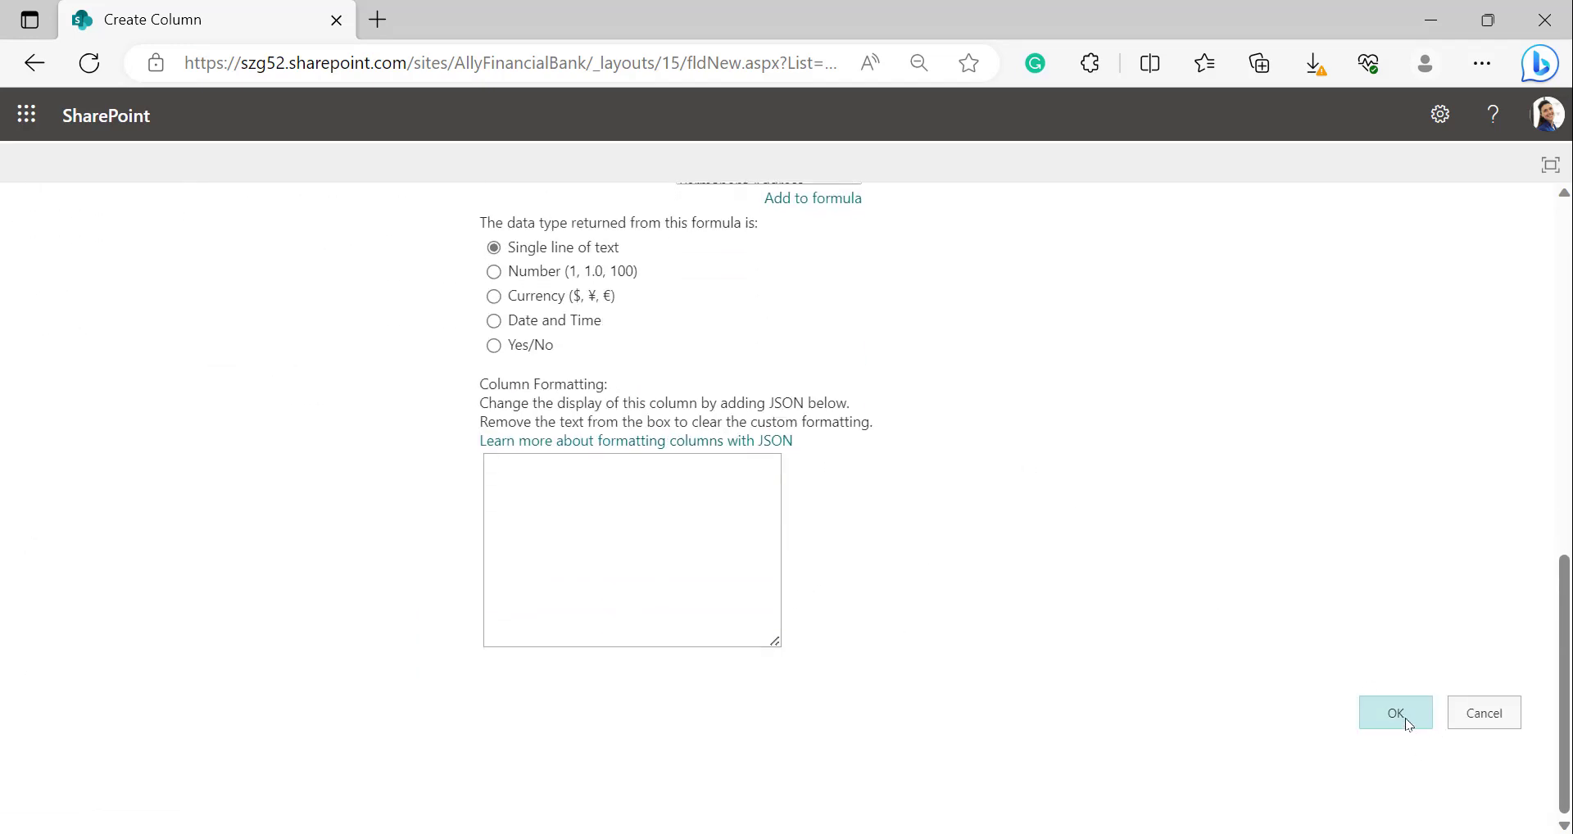
pyautogui.click(1405, 717)
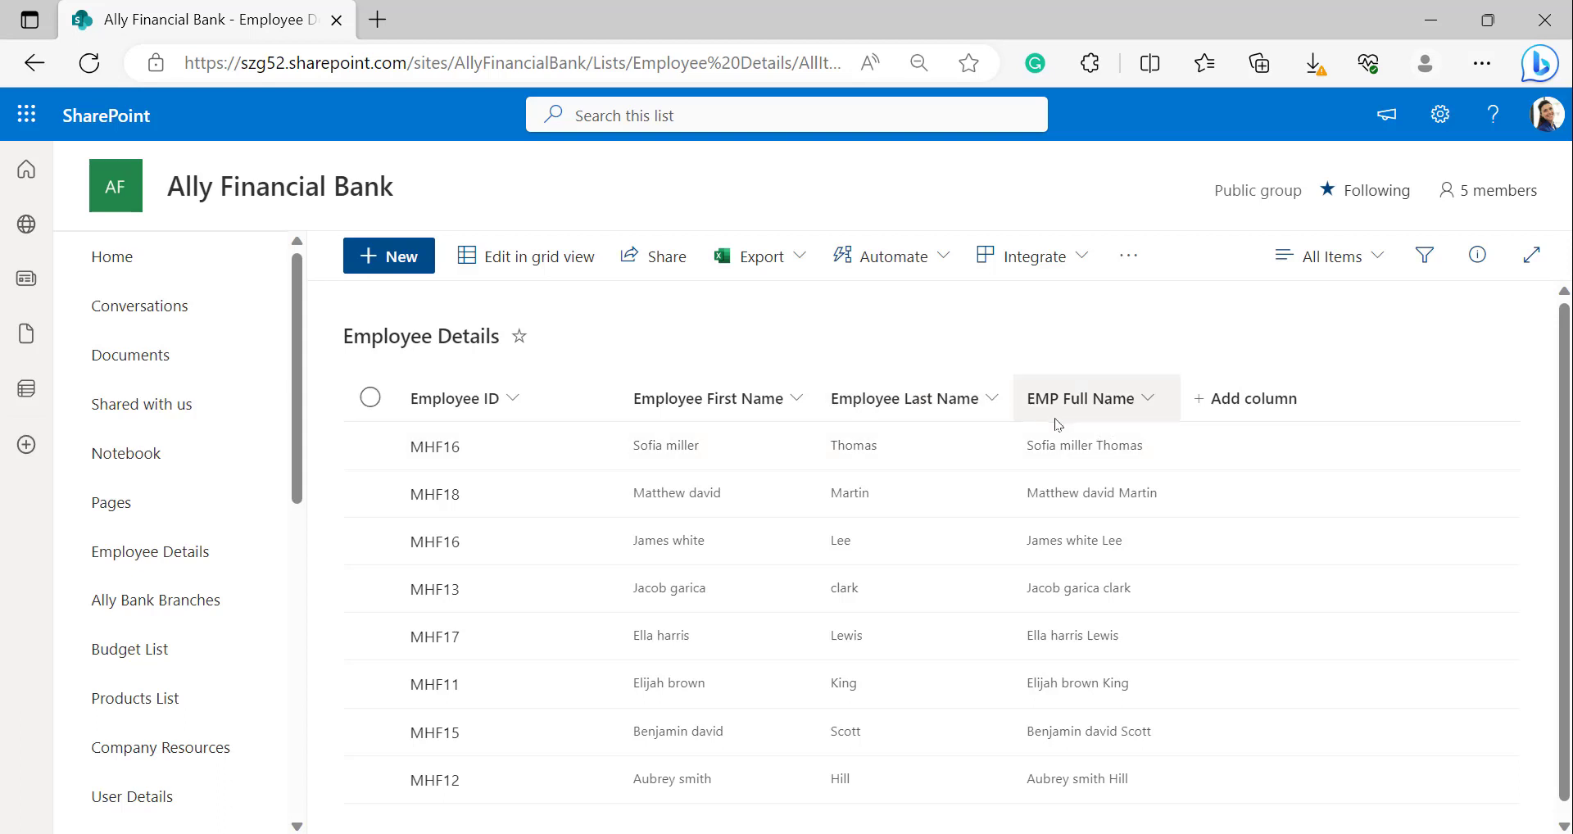
# Step: Open the Products List and start a new column there using the option to see all column types
pyautogui.click(136, 698)
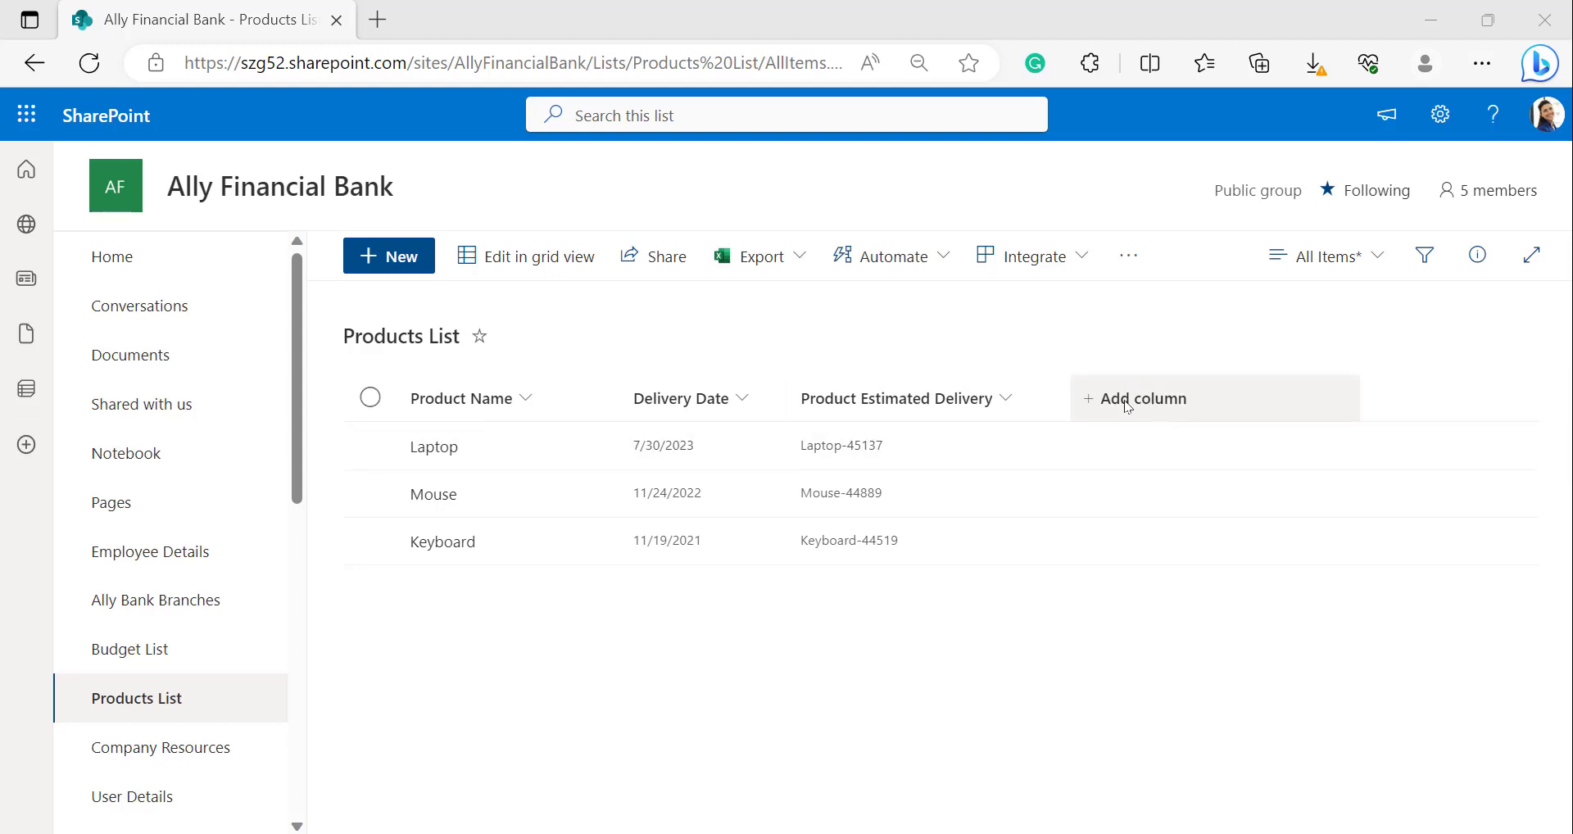
pyautogui.click(1128, 405)
pyautogui.scroll(-5, 923, 656)
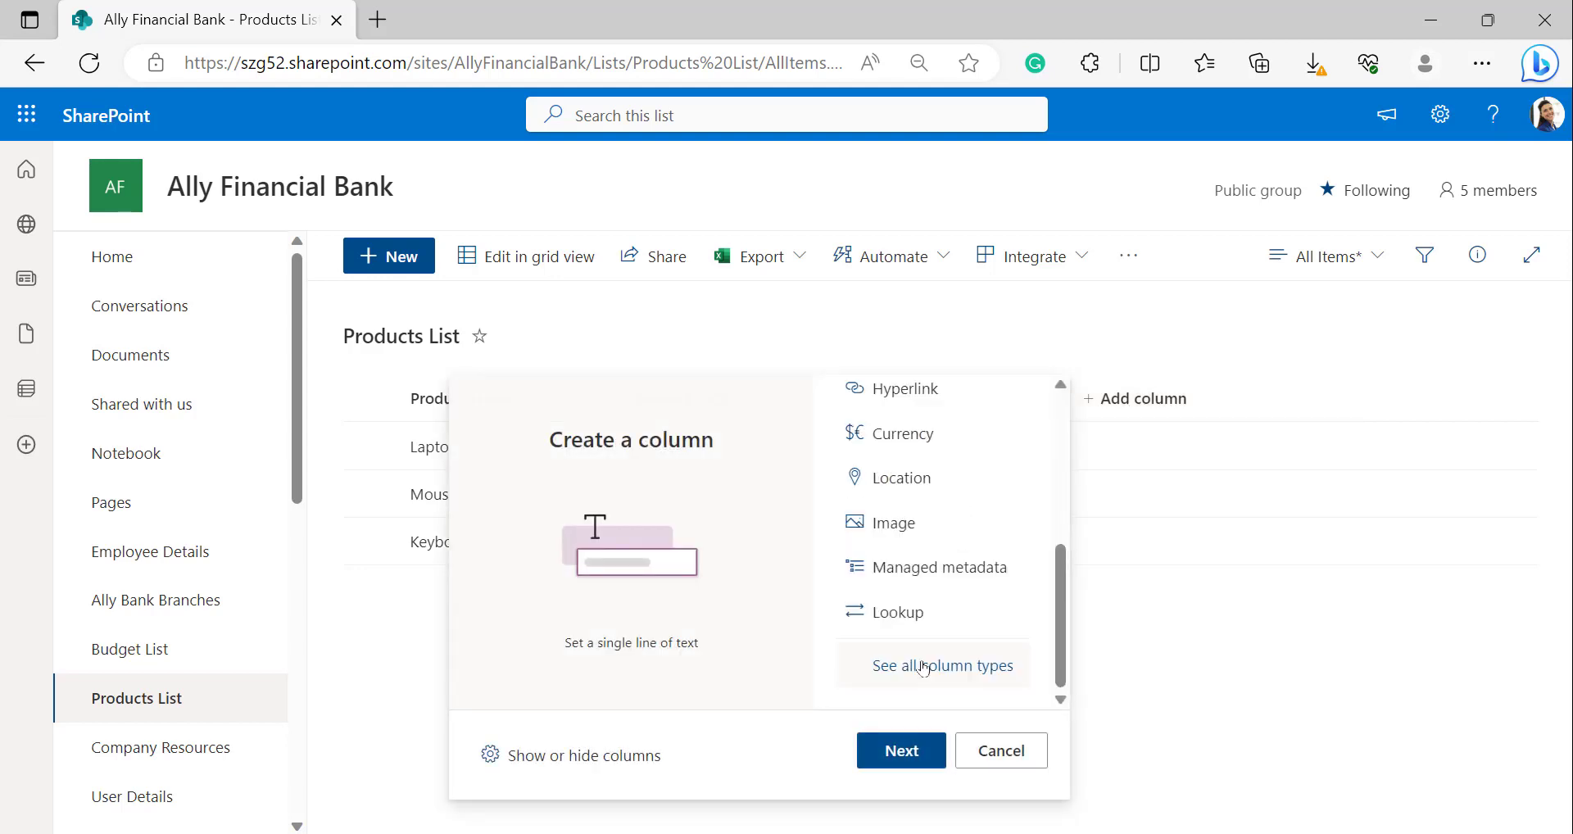
pyautogui.click(923, 668)
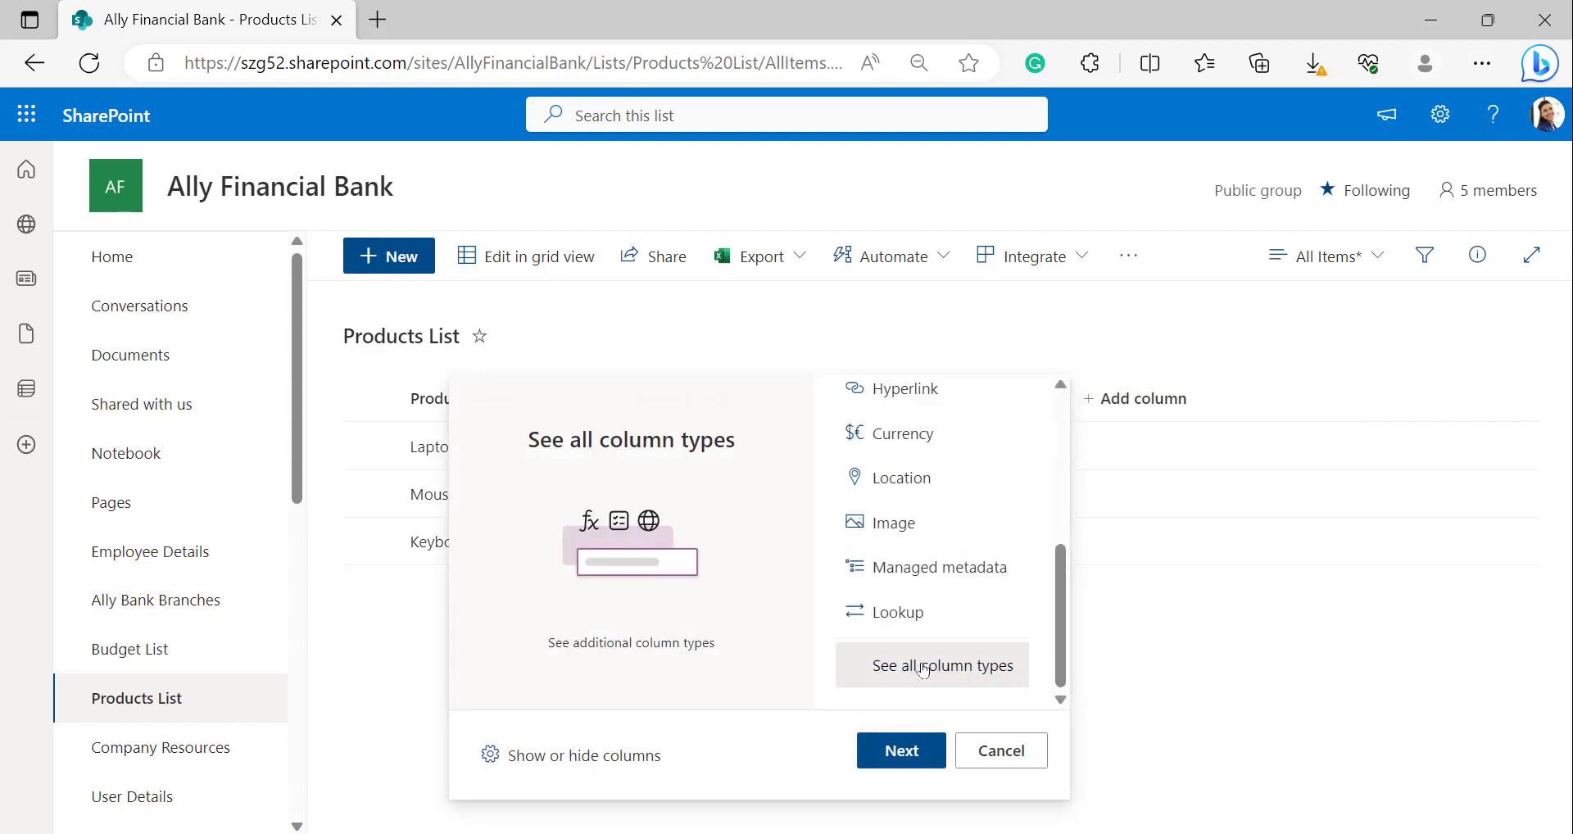
pyautogui.click(904, 751)
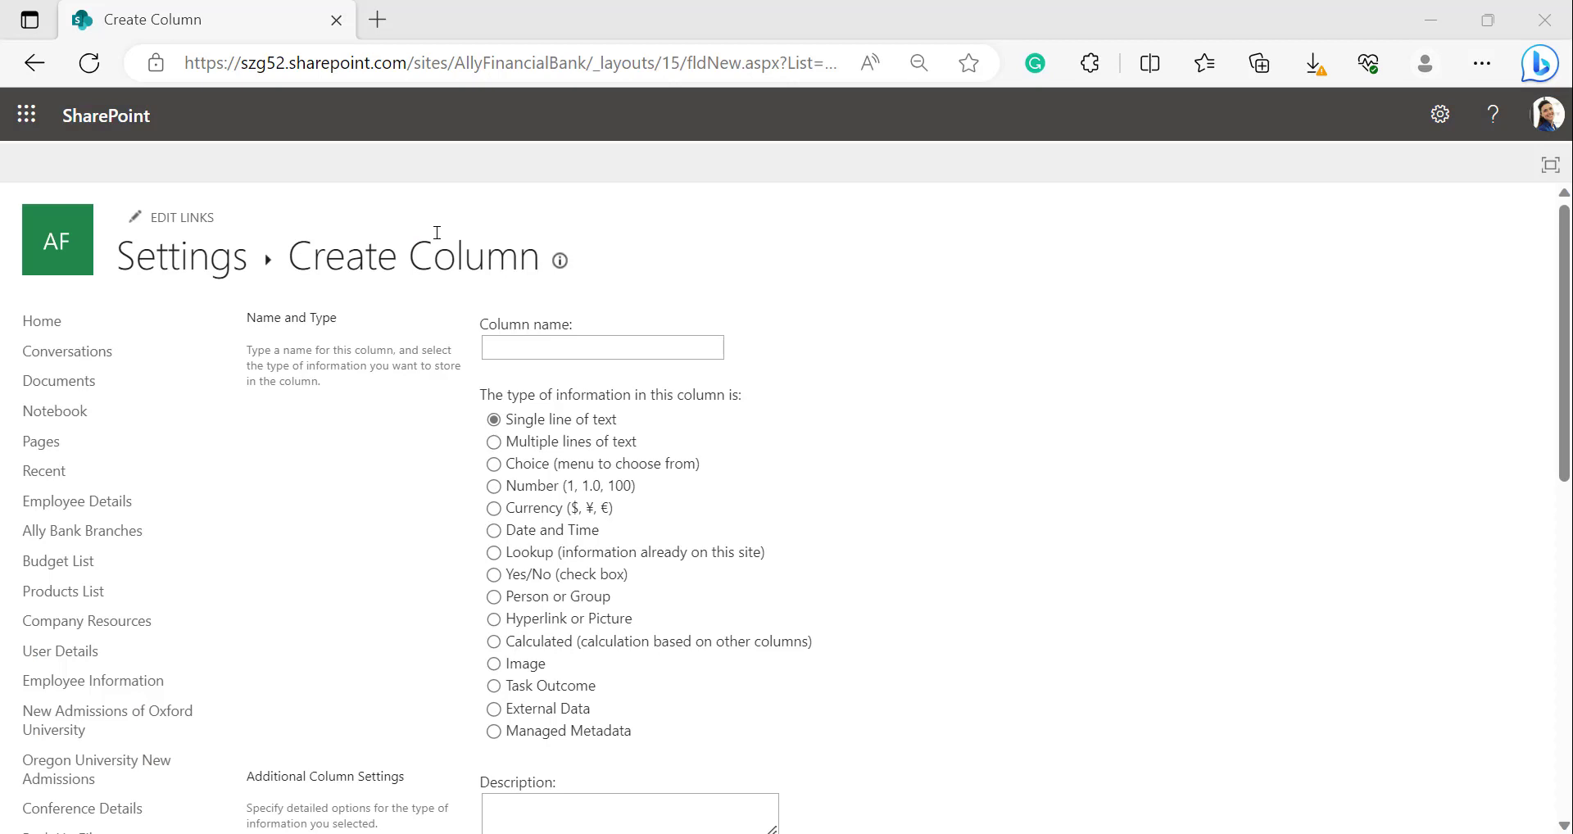
pyautogui.click(518, 347)
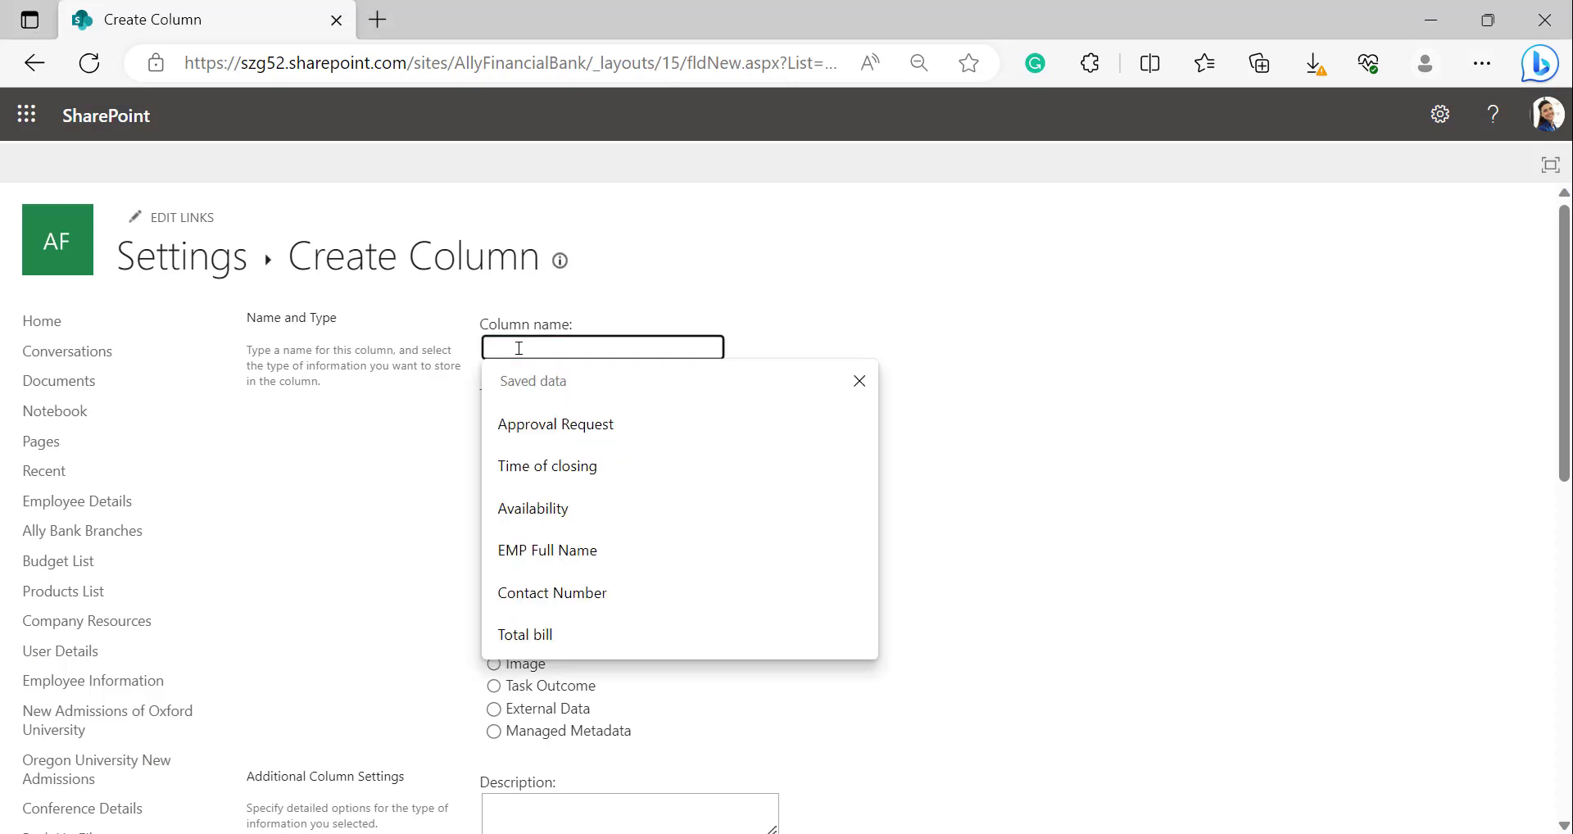
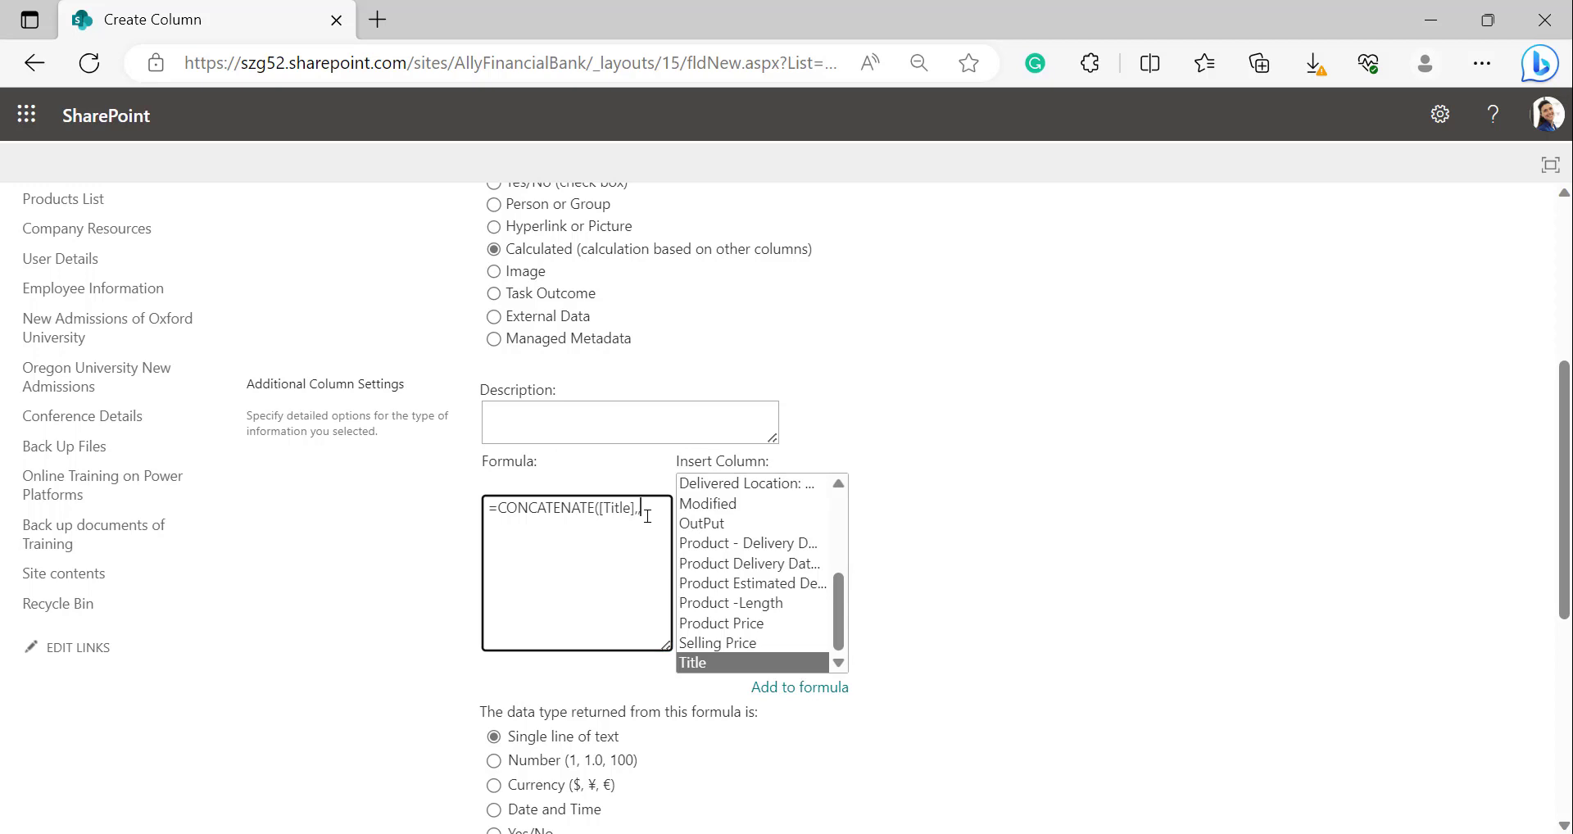
# Step: Extend the CONCATENATE formula after [Title] with a "-" separator and a TEXT function on [ Delivery Date]
pyautogui.write('""')
pyautogui.click(647, 507)
pyautogui.write('-",TEXT(')
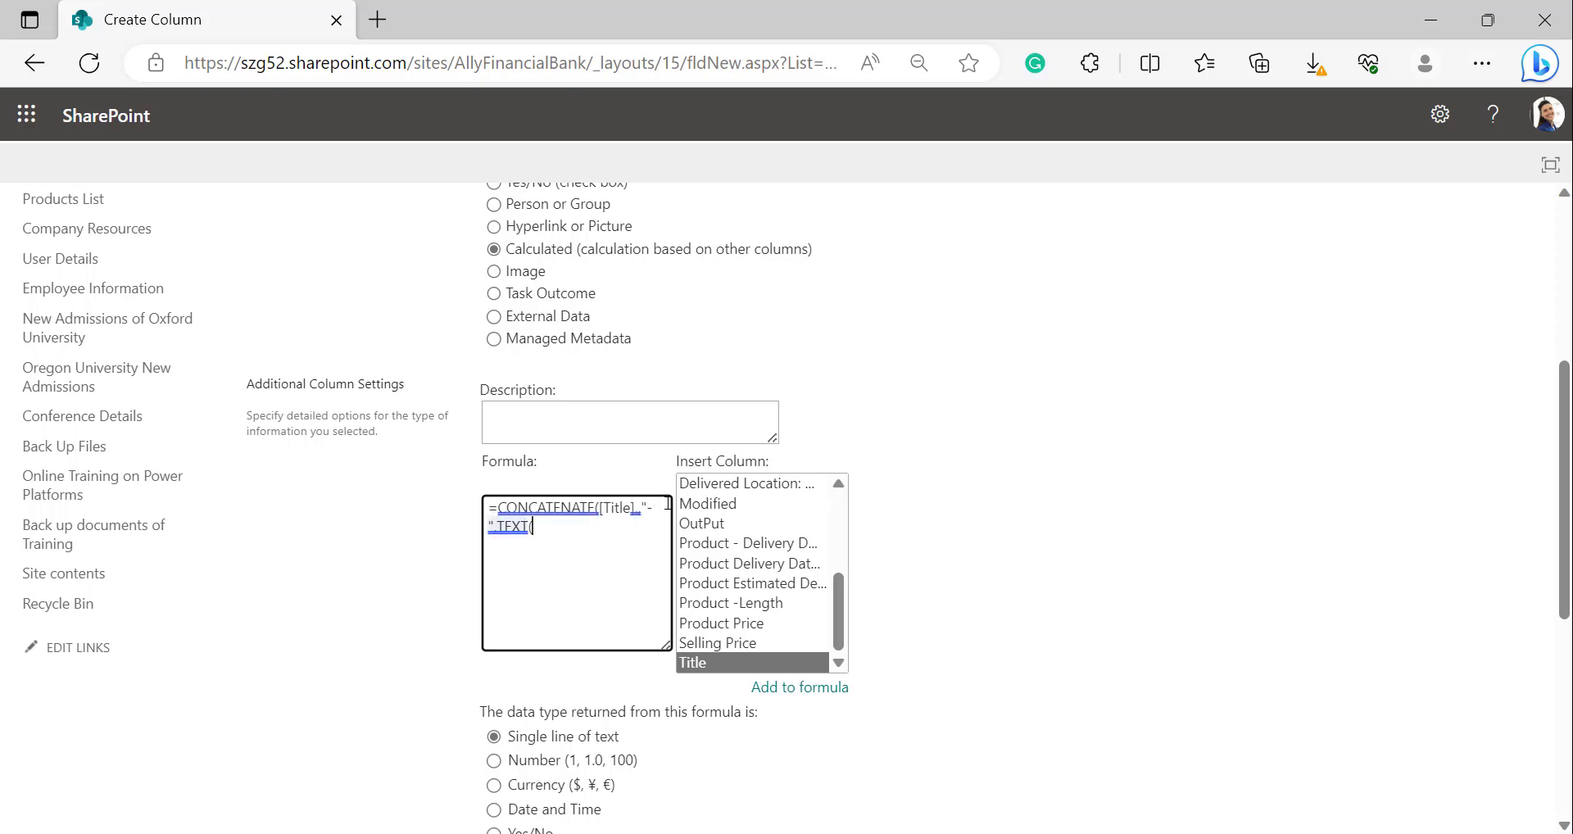
pyautogui.scroll(10, 729, 492)
pyautogui.click(739, 490)
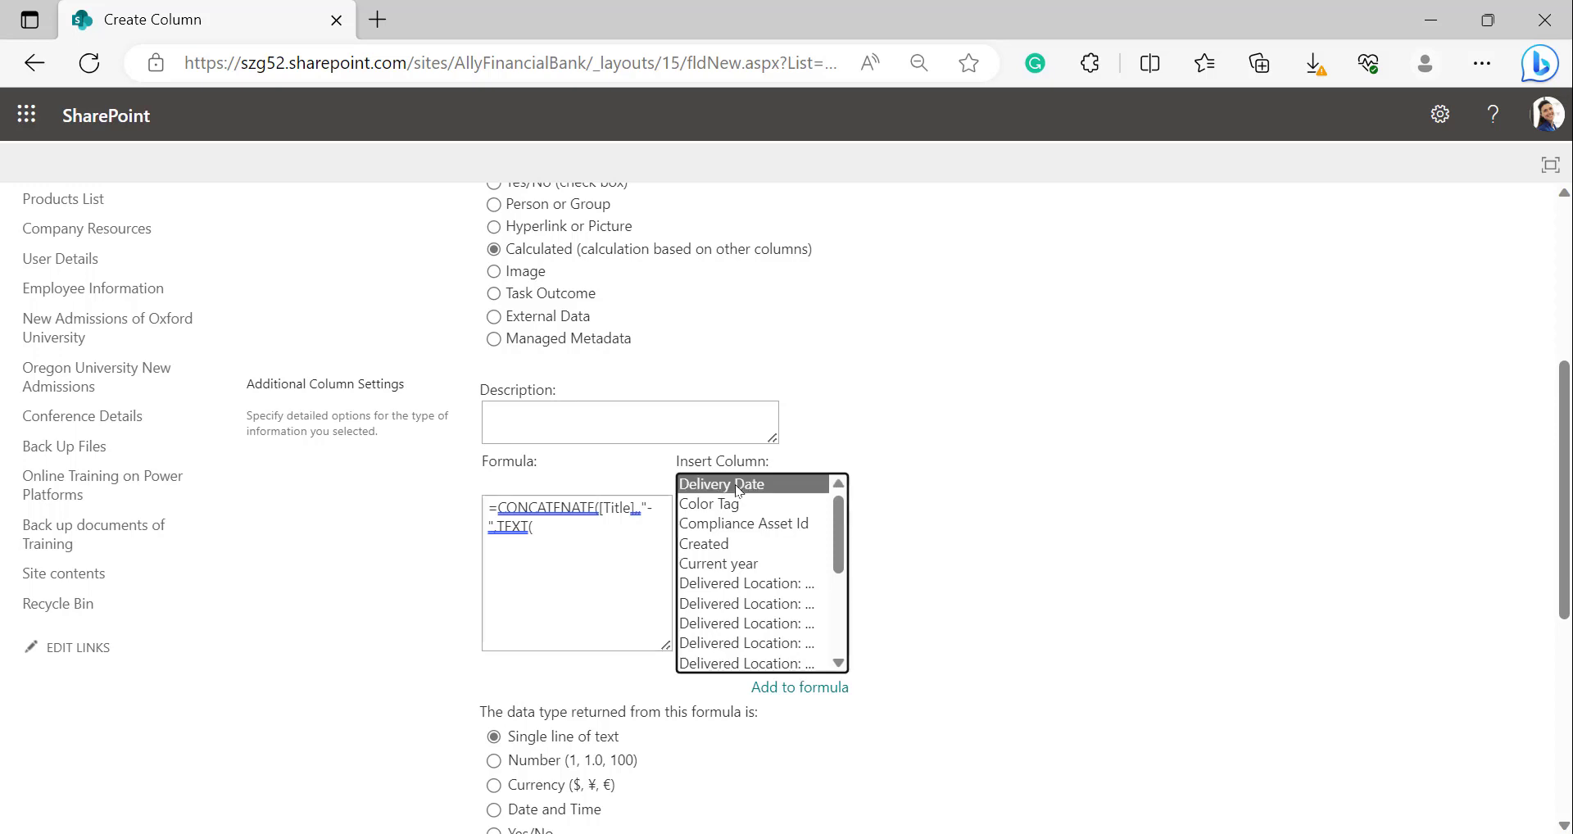
pyautogui.click(785, 688)
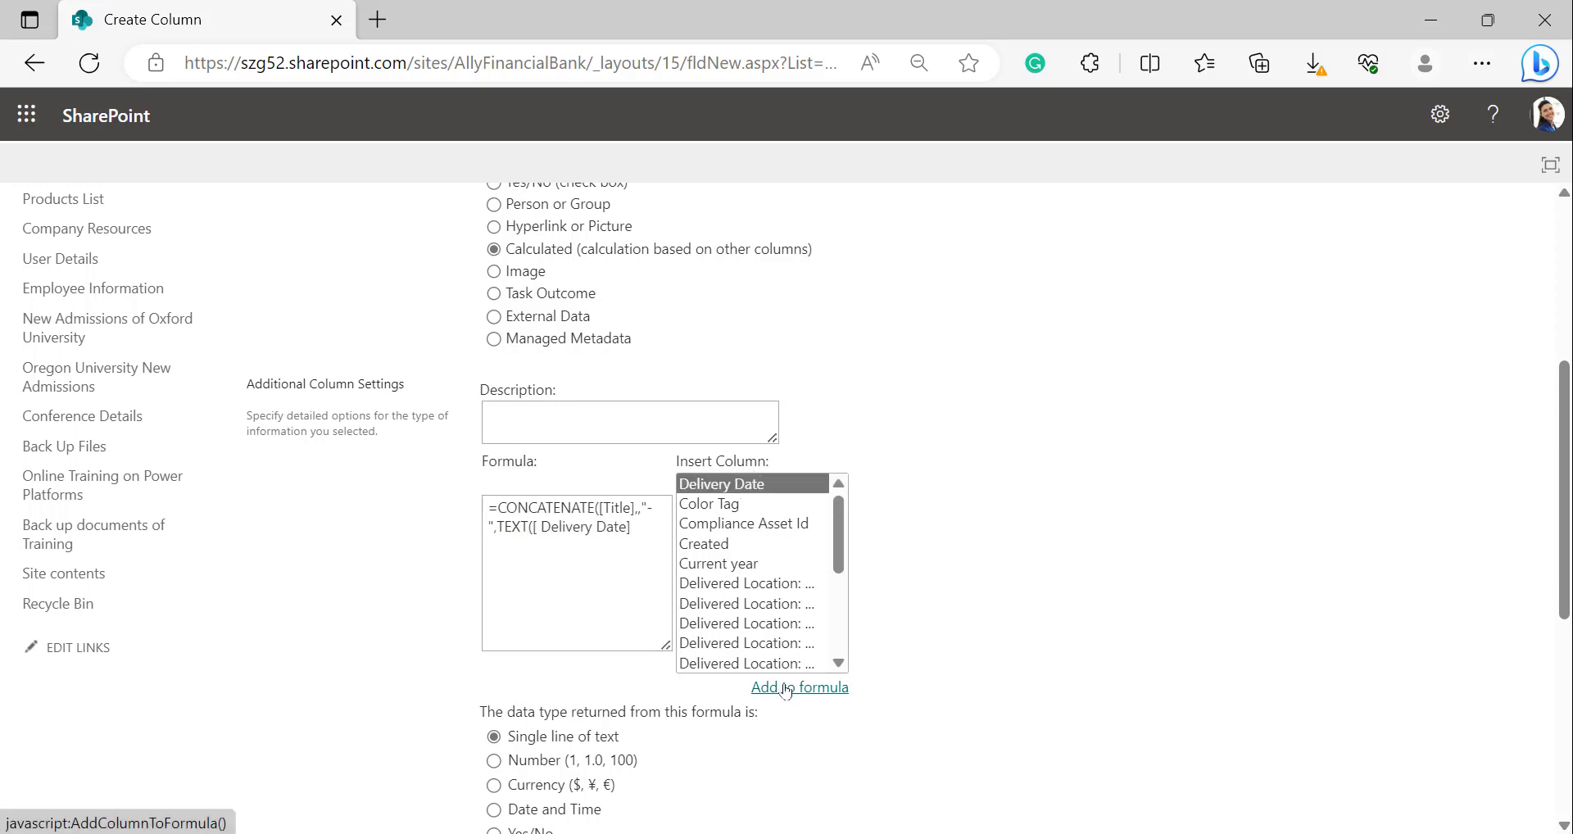
# Step: Finish the formula with the date format mm/dd/yyyy and set its returned data type to Date and Time
pyautogui.click(643, 534)
pyautogui.write(',"')
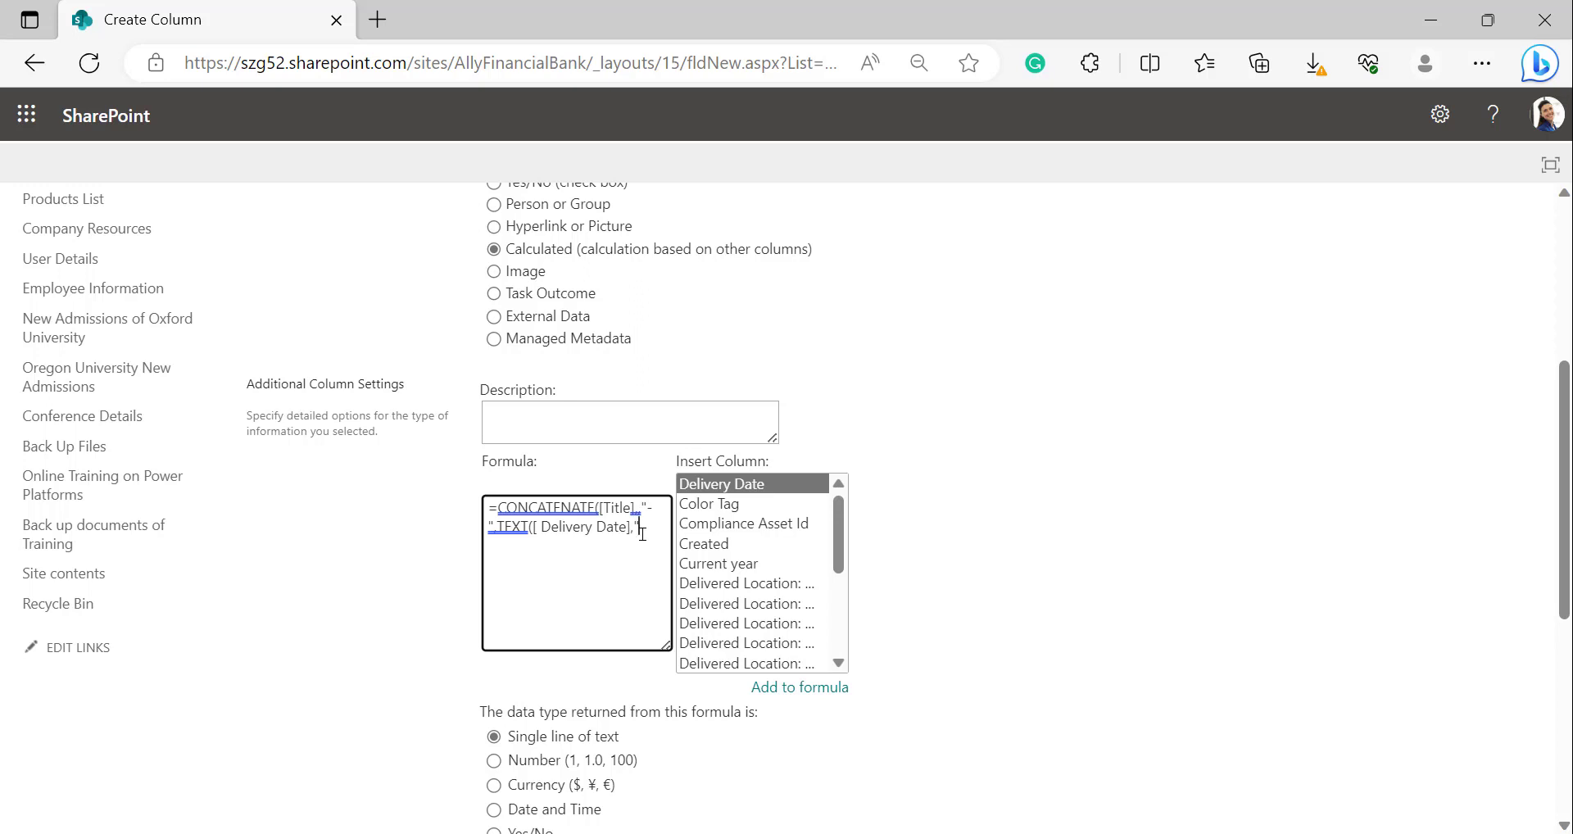
pyautogui.write('mm/dd/y')
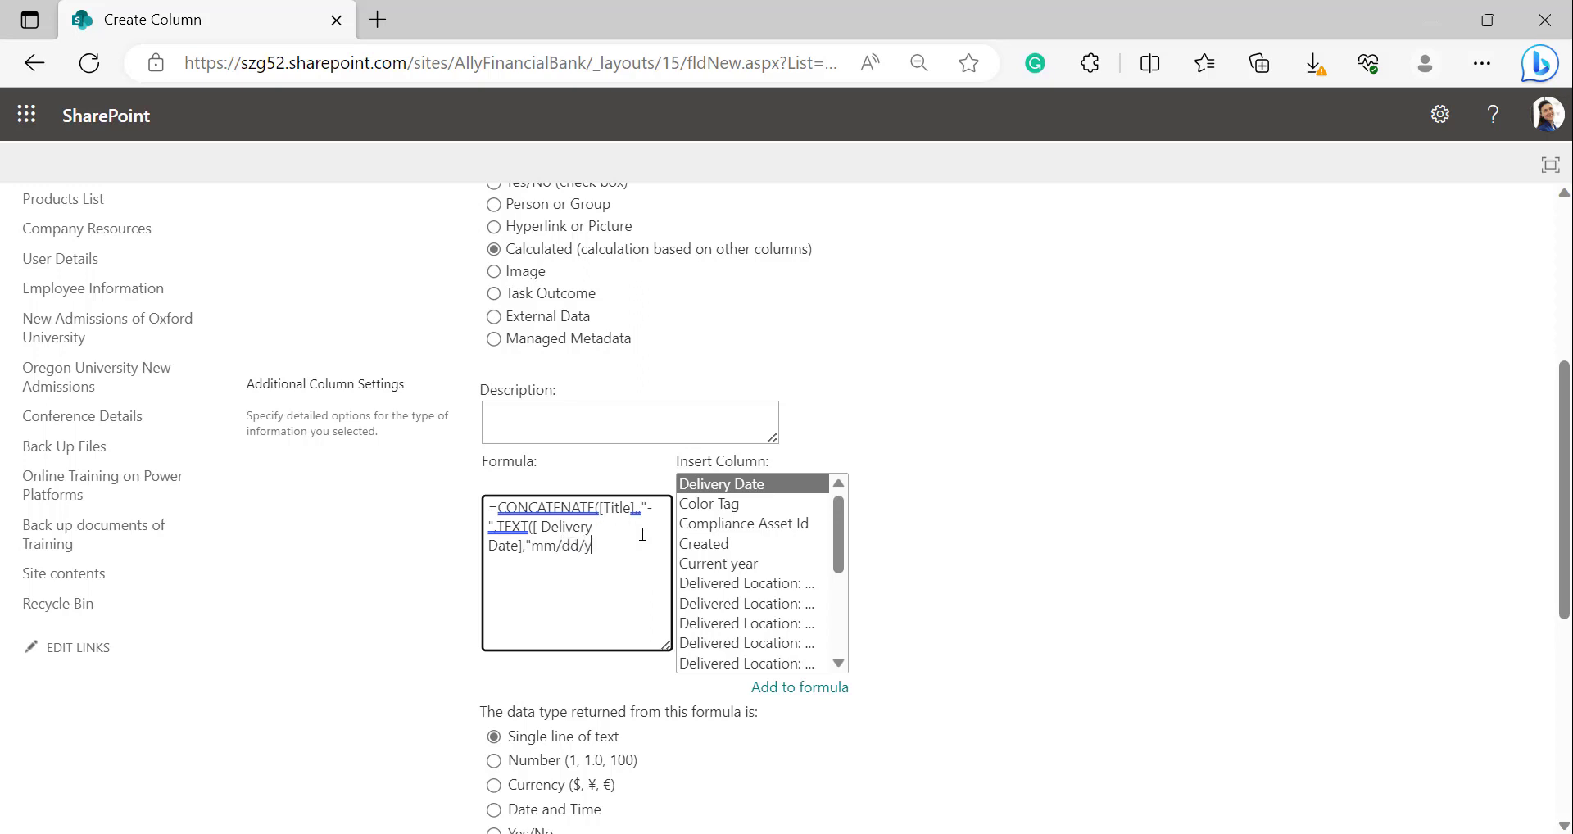
pyautogui.write('yyy)')
pyautogui.scroll(-2, 578, 646)
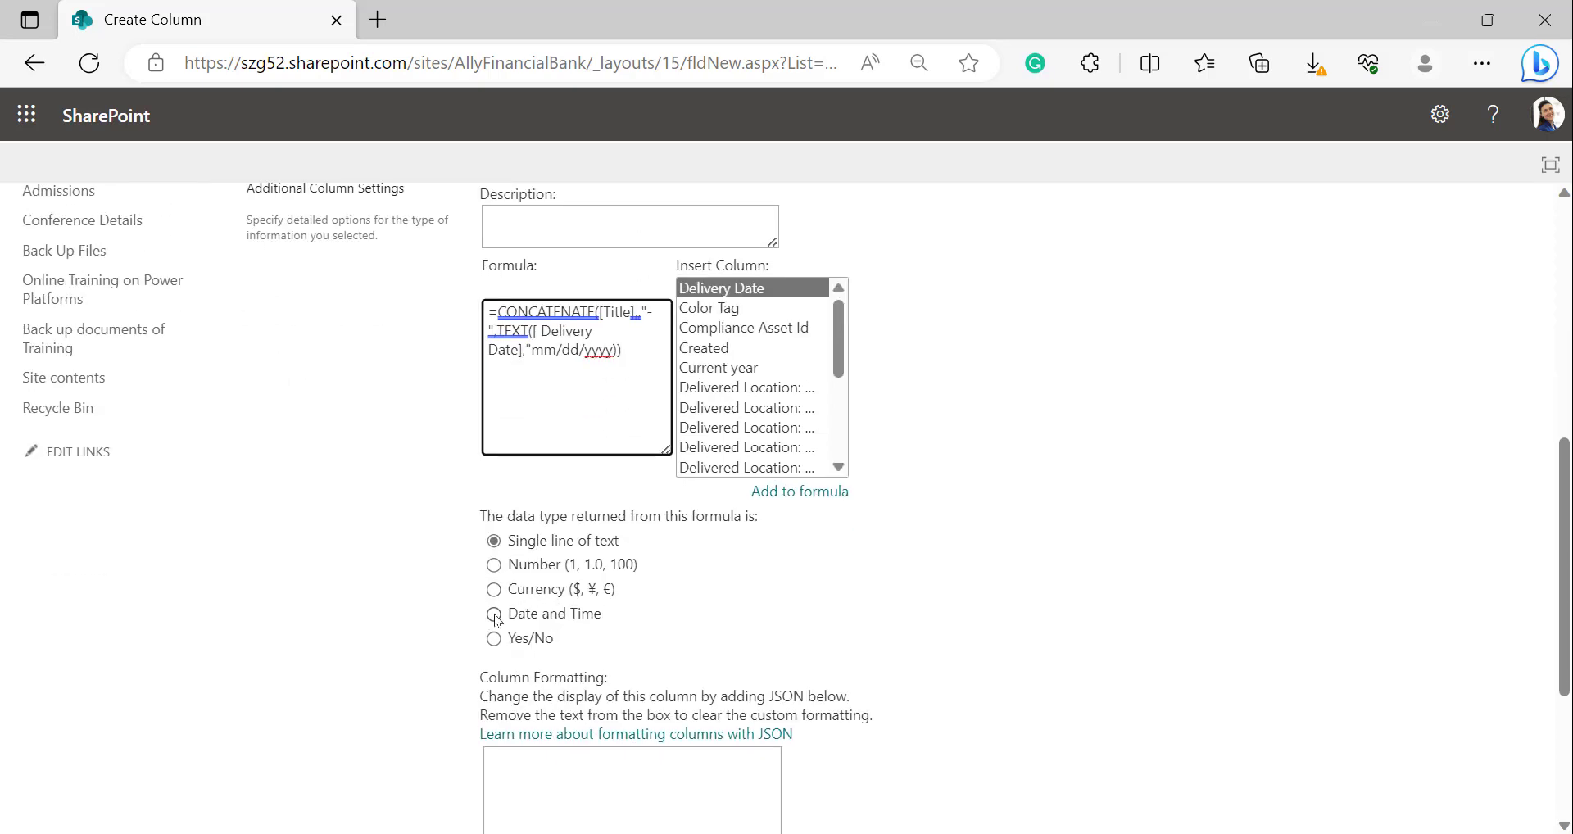
pyautogui.click(495, 615)
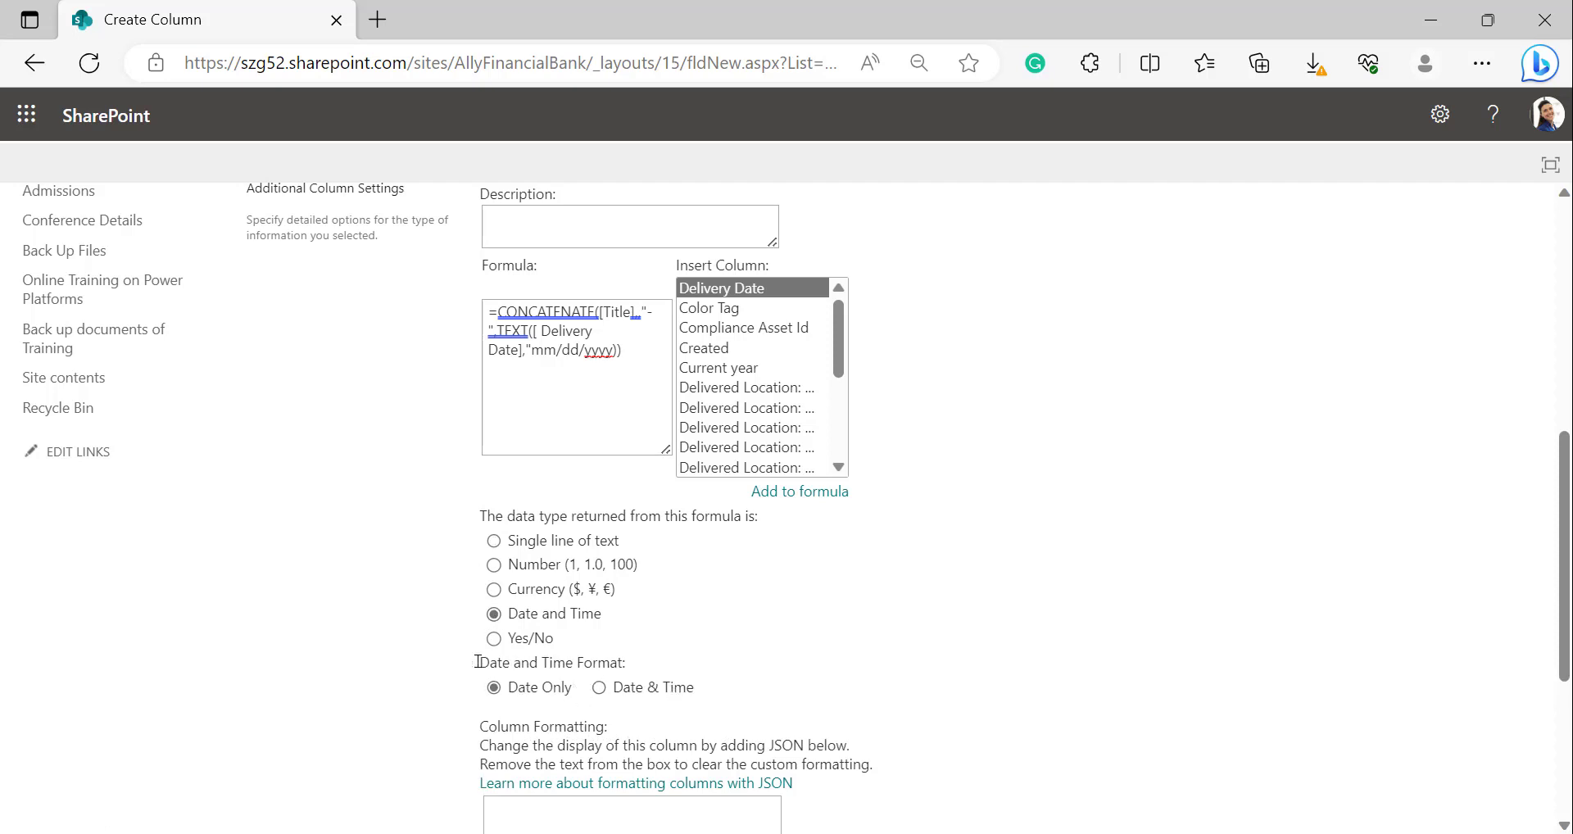
# Step: Save the new calculated column and widen Product - Estimated Delivery in the list to fit its full heading
pyautogui.hotkey('alt', 'Left')
pyautogui.click(1396, 713)
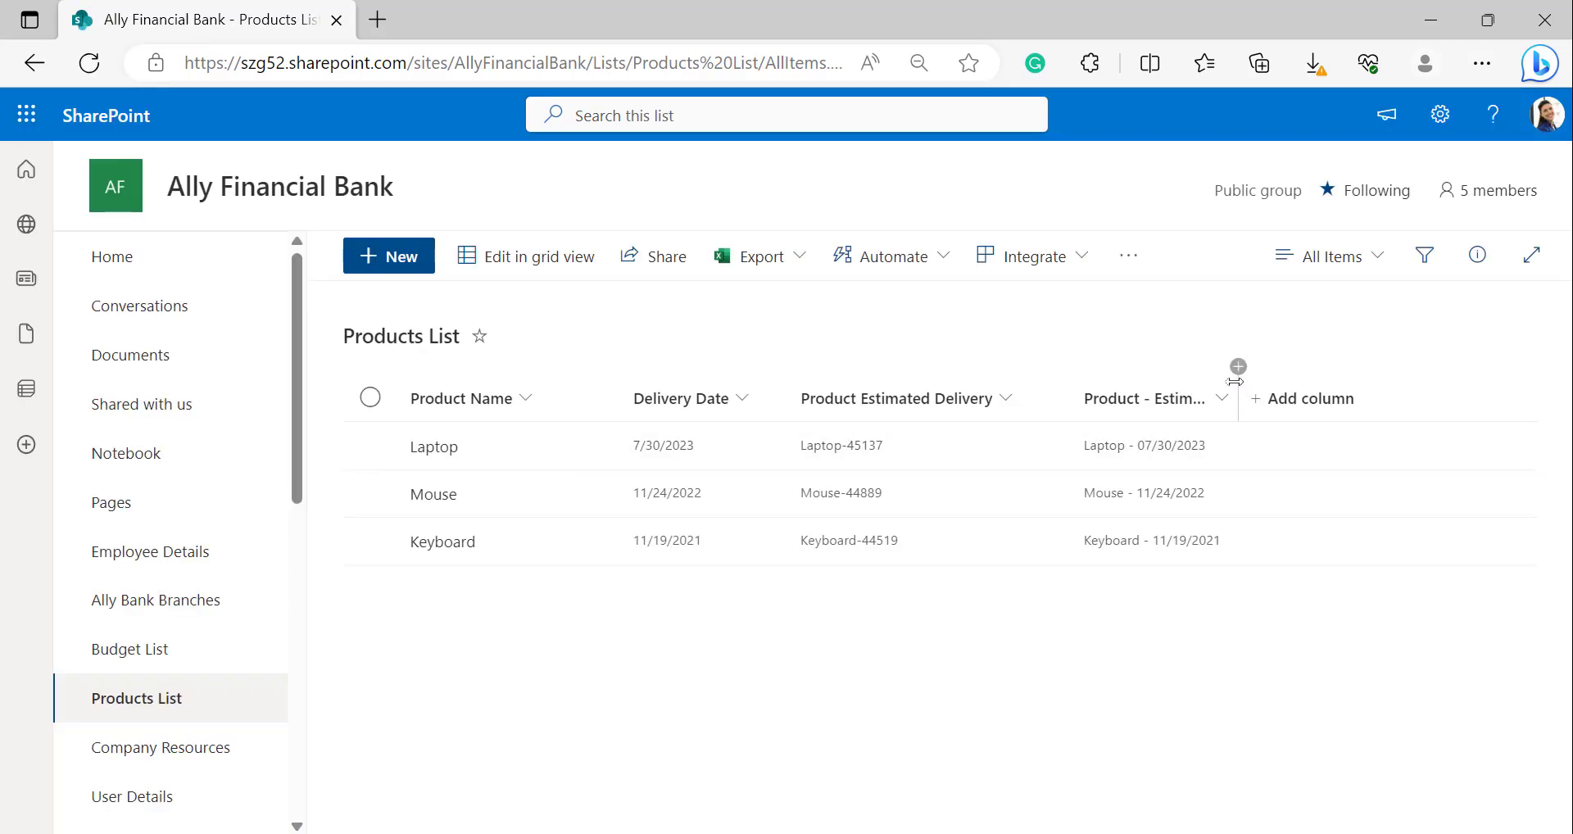
pyautogui.moveTo(1239, 390); pyautogui.dragTo(1375, 398)
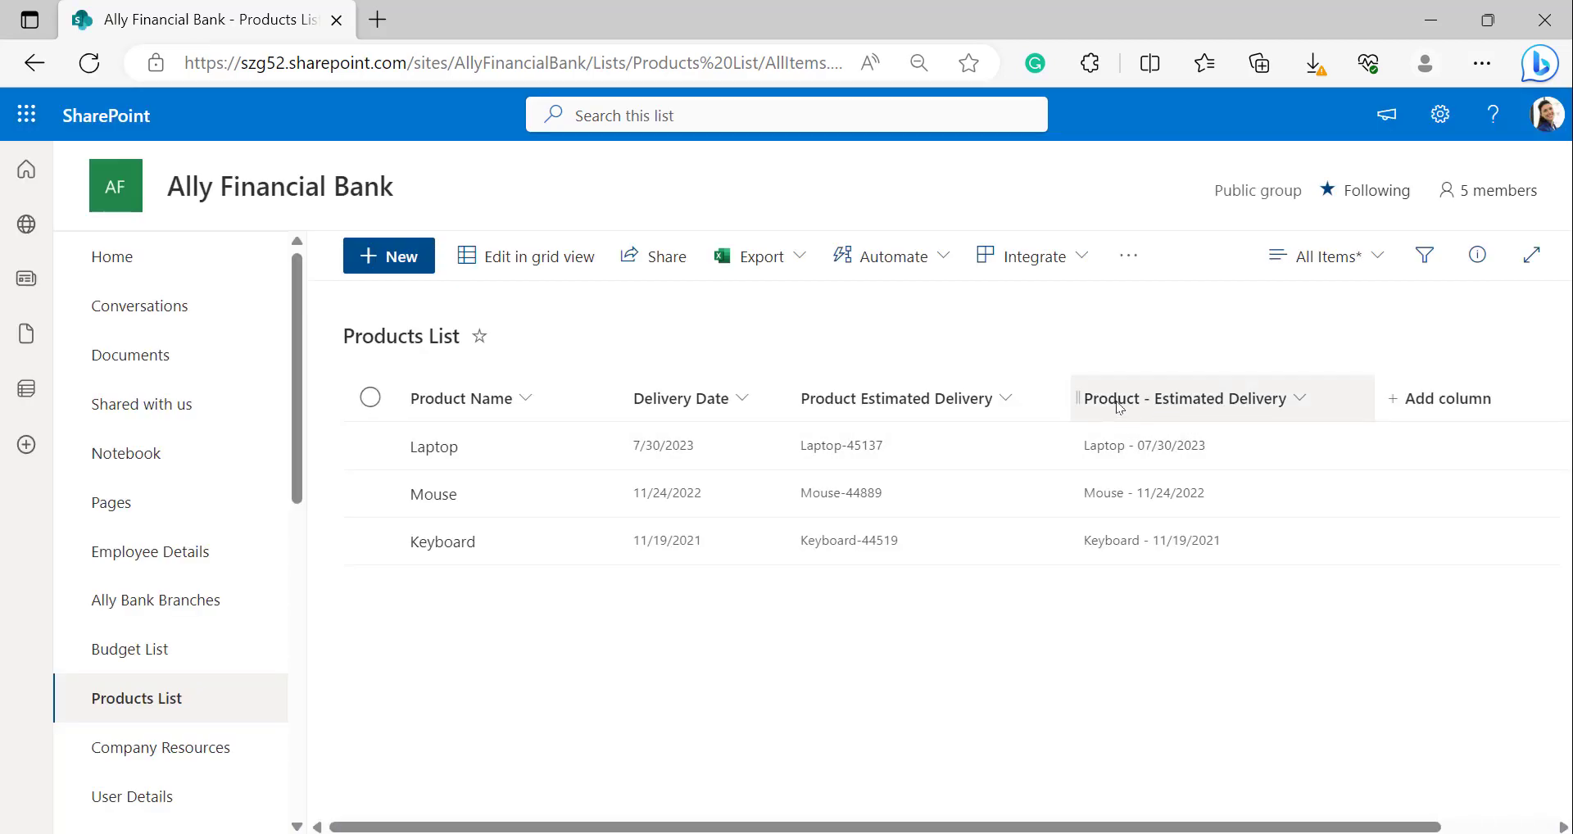